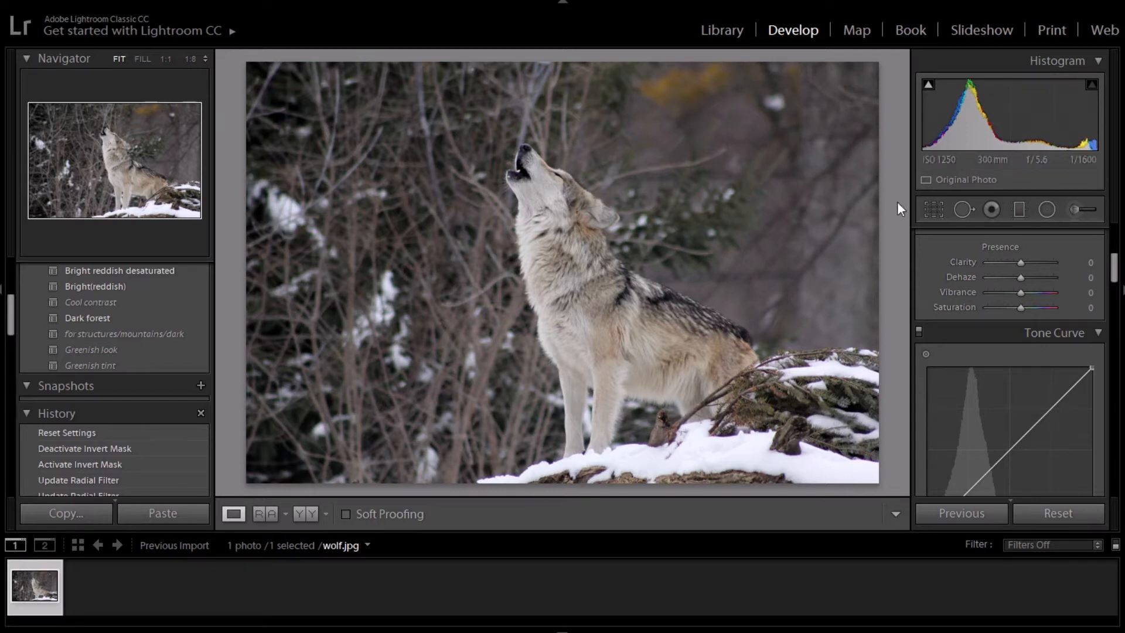
# Crop the wolf photo to a vertical 4 x 5 / 8 x 10 frame positioned around the wolf.
pyautogui.click(932, 211)
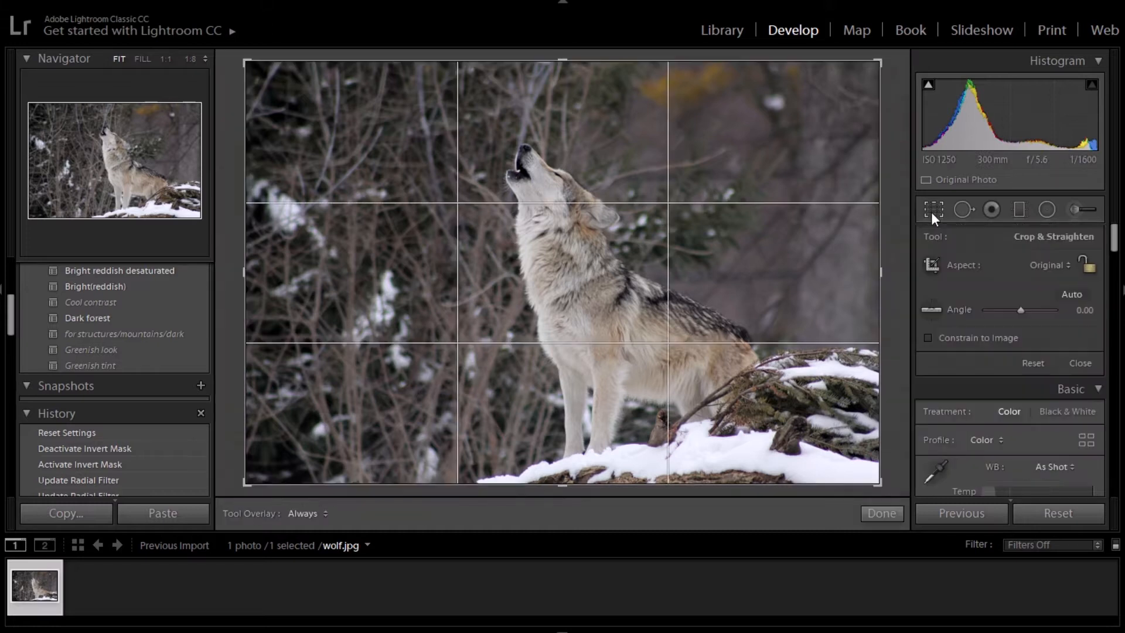
pyautogui.moveTo(243, 269); pyautogui.dragTo(342, 293)
pyautogui.moveTo(774, 271); pyautogui.dragTo(729, 270)
pyautogui.click(1053, 266)
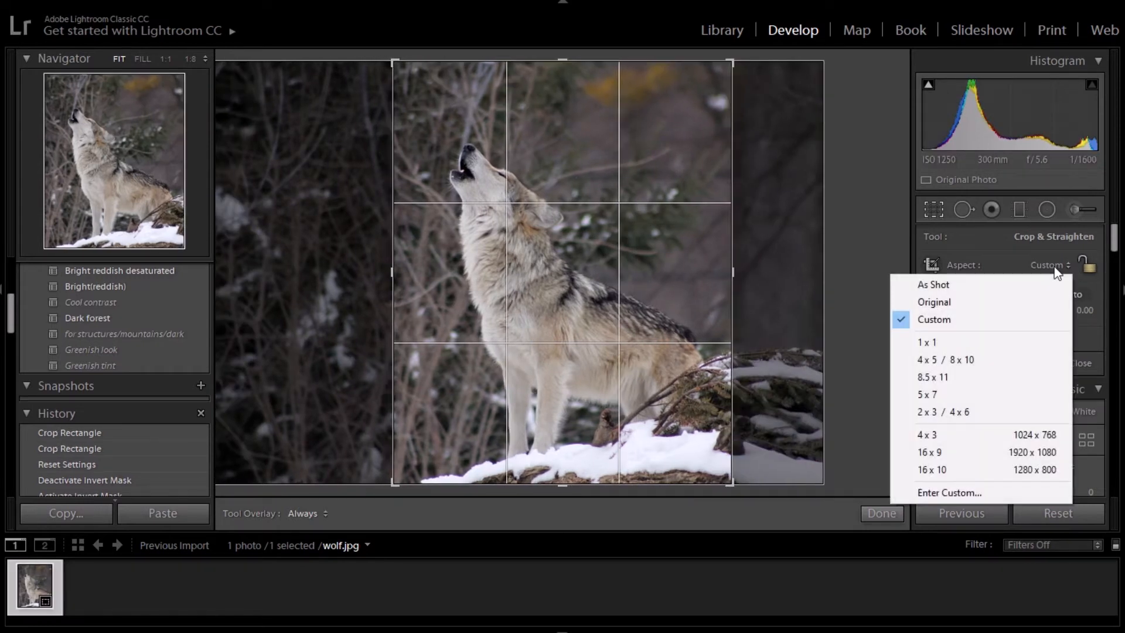
pyautogui.click(989, 360)
pyautogui.moveTo(558, 250); pyautogui.dragTo(569, 252)
pyautogui.press('Return')
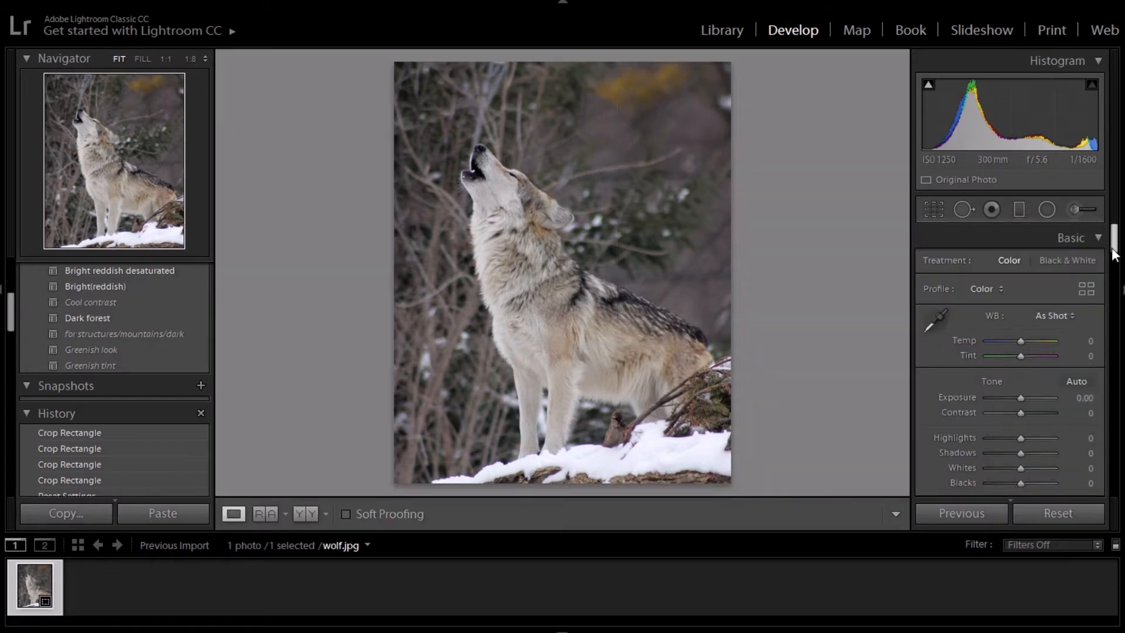
# Cool the white balance by setting Temp to -21 and Tint to -17.
pyautogui.scroll(-1, 1114, 257)
pyautogui.moveTo(1114, 258); pyautogui.dragTo(1115, 262)
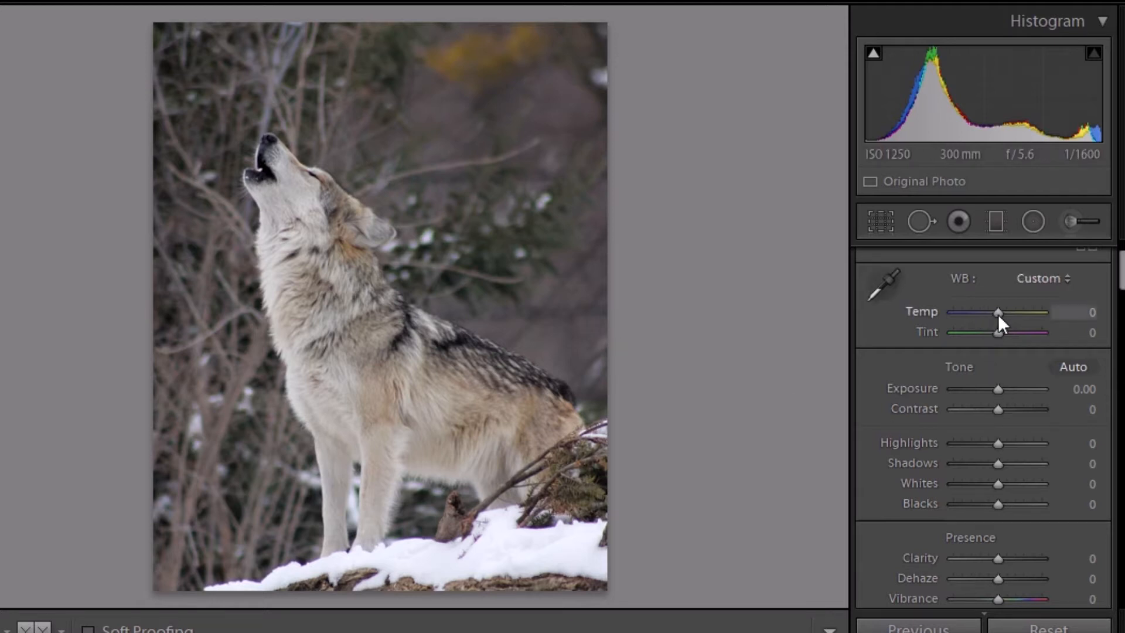
pyautogui.moveTo(998, 314); pyautogui.dragTo(989, 312)
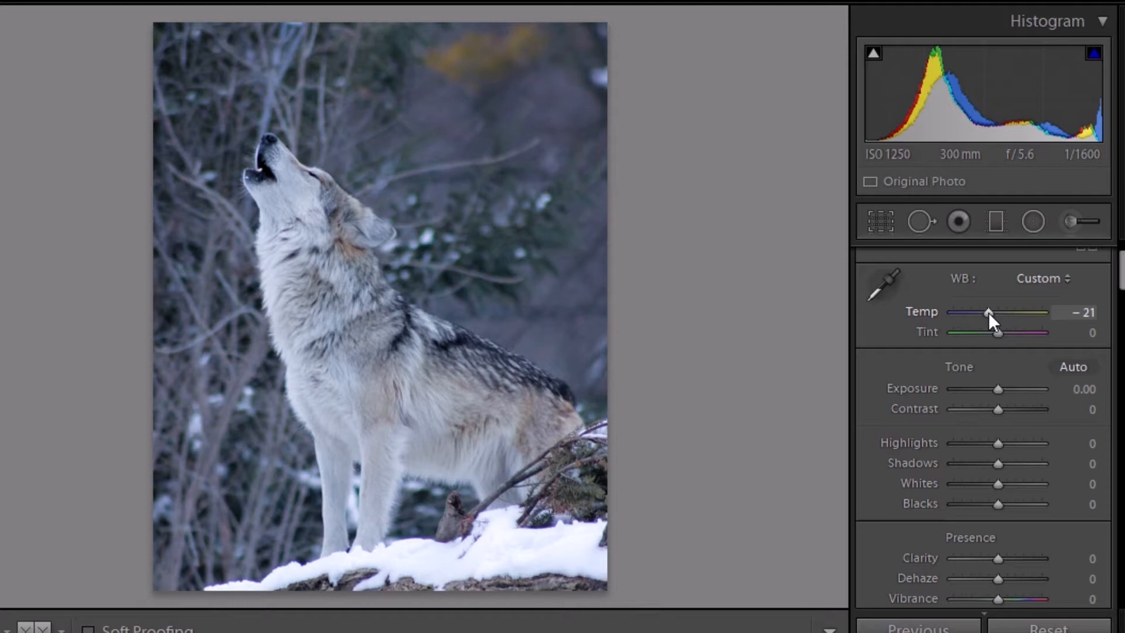
pyautogui.moveTo(998, 332)
pyautogui.mouseDown()
pyautogui.moveTo(1022, 333)
pyautogui.moveTo(1012, 335)
pyautogui.mouseUp()
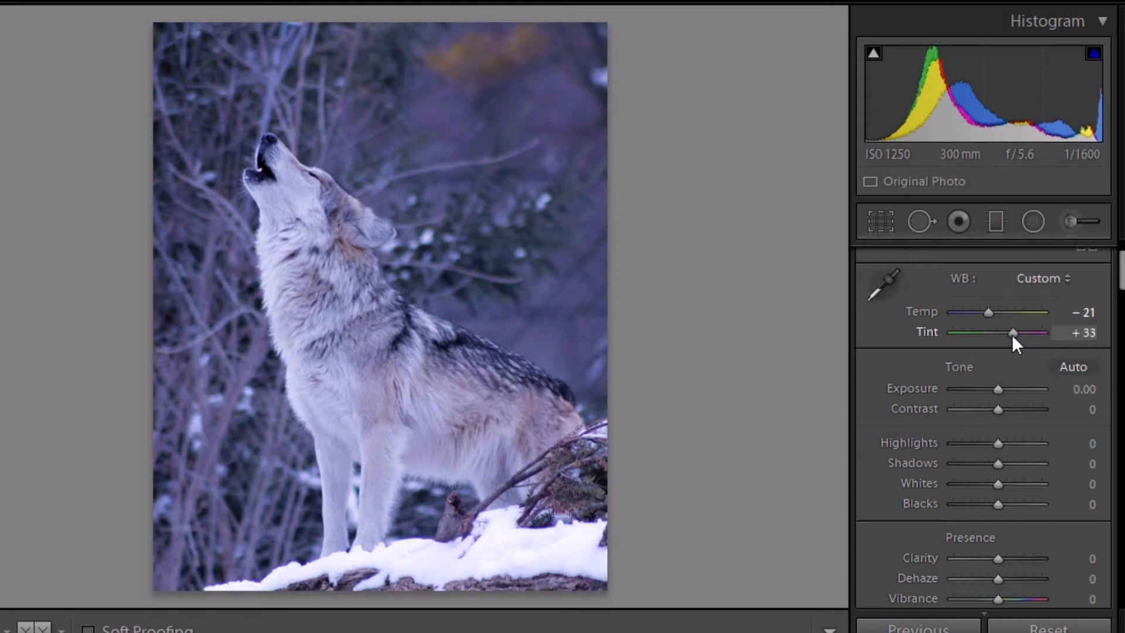
pyautogui.moveTo(1011, 335); pyautogui.dragTo(991, 334)
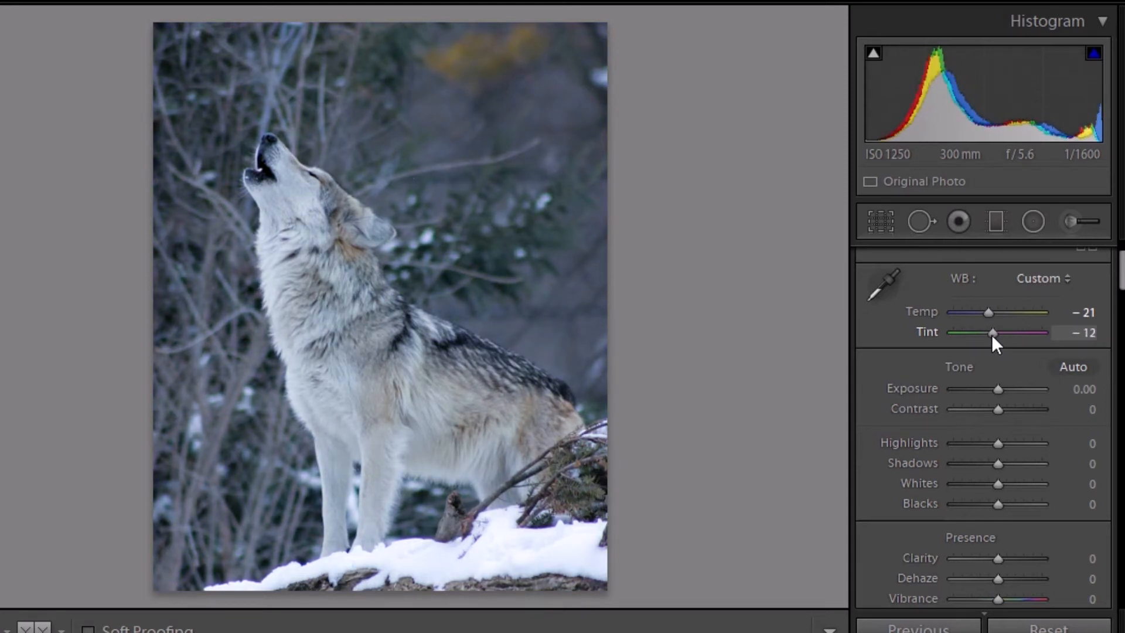
pyautogui.moveTo(991, 334); pyautogui.dragTo(990, 334)
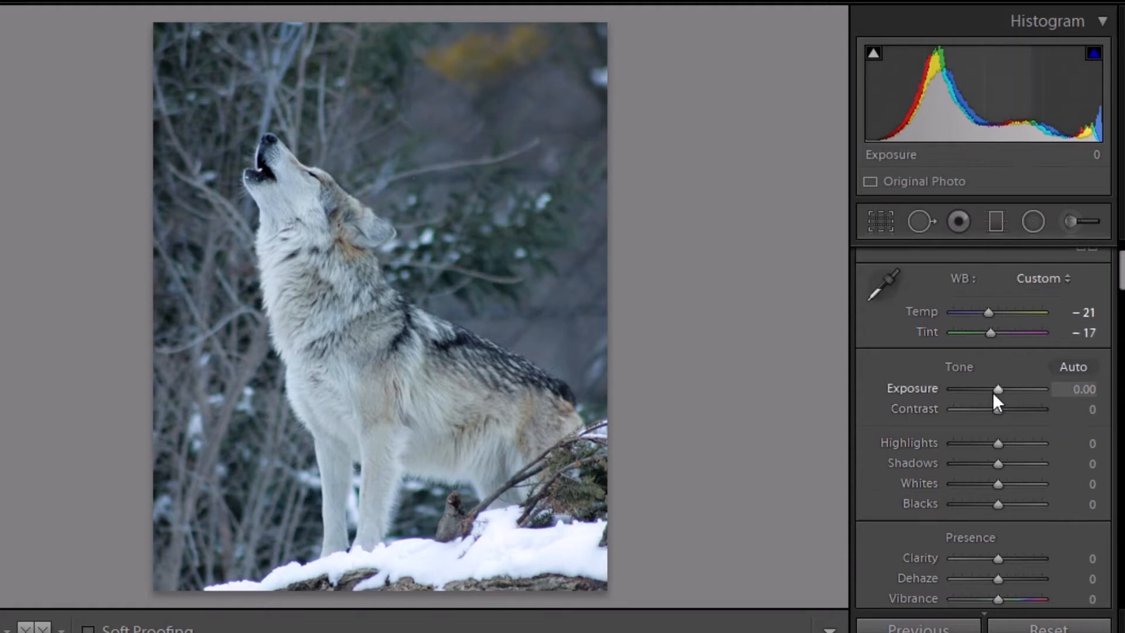
# Set Exposure to -0.95, Contrast to -12, Highlights to -5, Shadows to -76, Whites to +48 and Blacks to -45.
pyautogui.moveTo(997, 389); pyautogui.dragTo(996, 441)
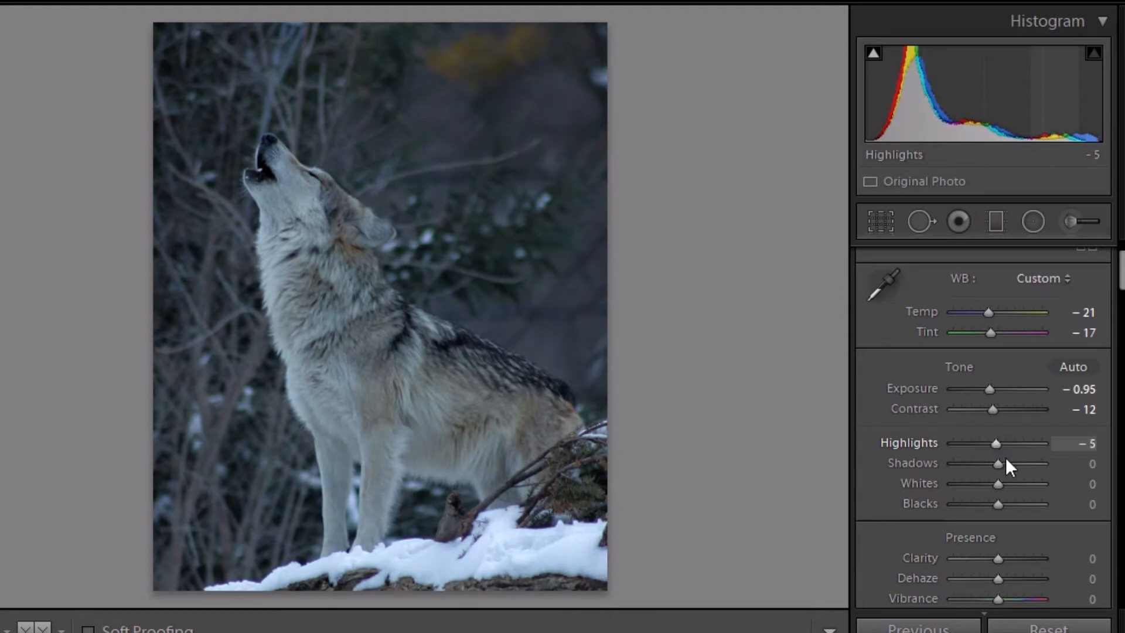
pyautogui.moveTo(997, 463); pyautogui.dragTo(962, 462)
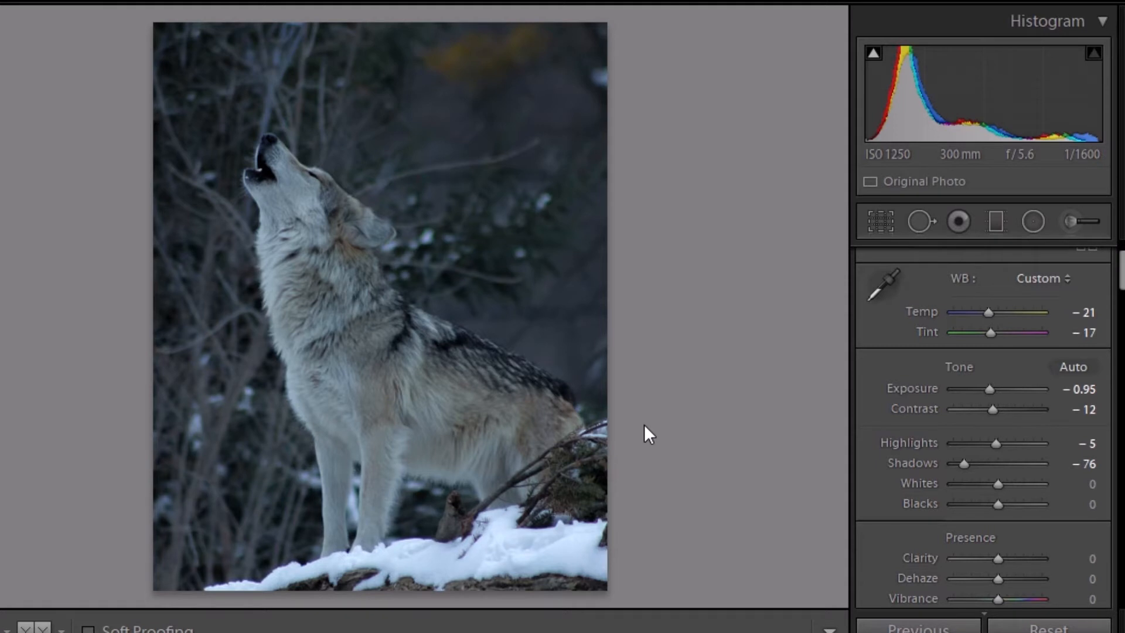
pyautogui.moveTo(998, 484); pyautogui.dragTo(1021, 487)
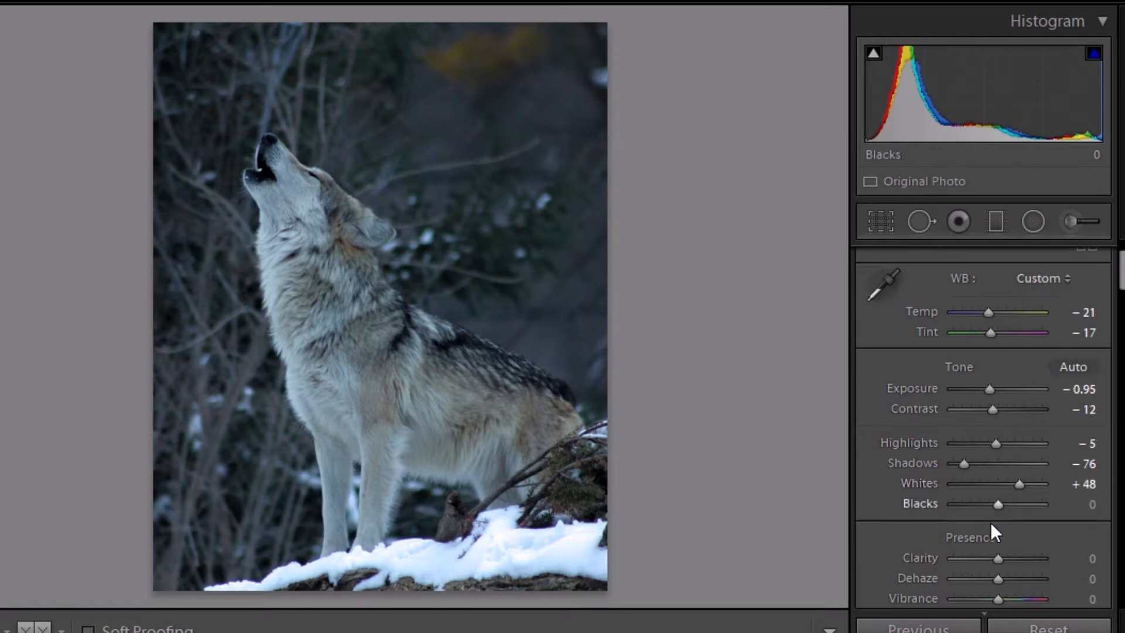
pyautogui.moveTo(997, 506); pyautogui.dragTo(978, 505)
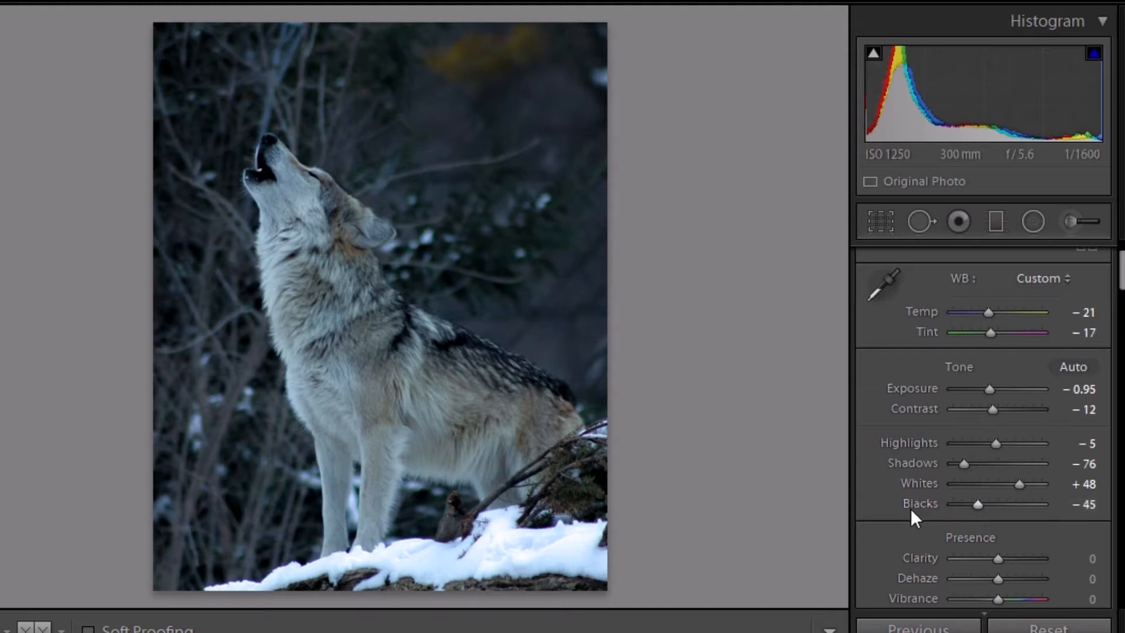
# Set Clarity to +7, Vibrance to -17 and Saturation to +12, and compare the photo with its original.
pyautogui.scroll(-3, 886, 521)
pyautogui.moveTo(997, 452); pyautogui.dragTo(1000, 452)
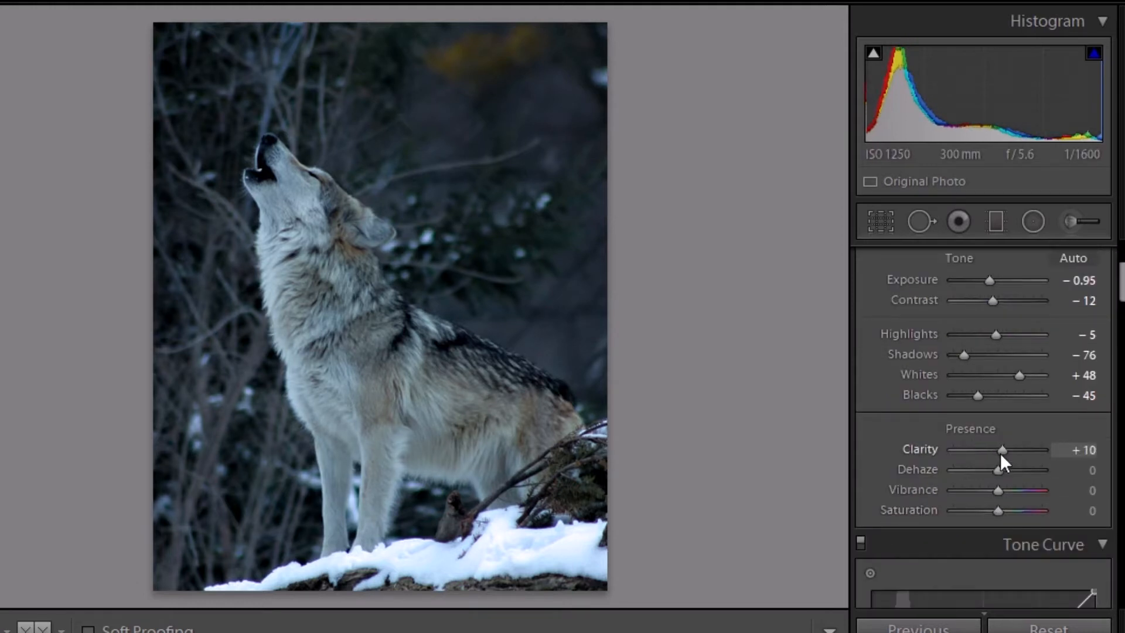
pyautogui.moveTo(1000, 453); pyautogui.dragTo(997, 452)
pyautogui.click(1028, 450)
pyautogui.write('7')
pyautogui.press('Return')
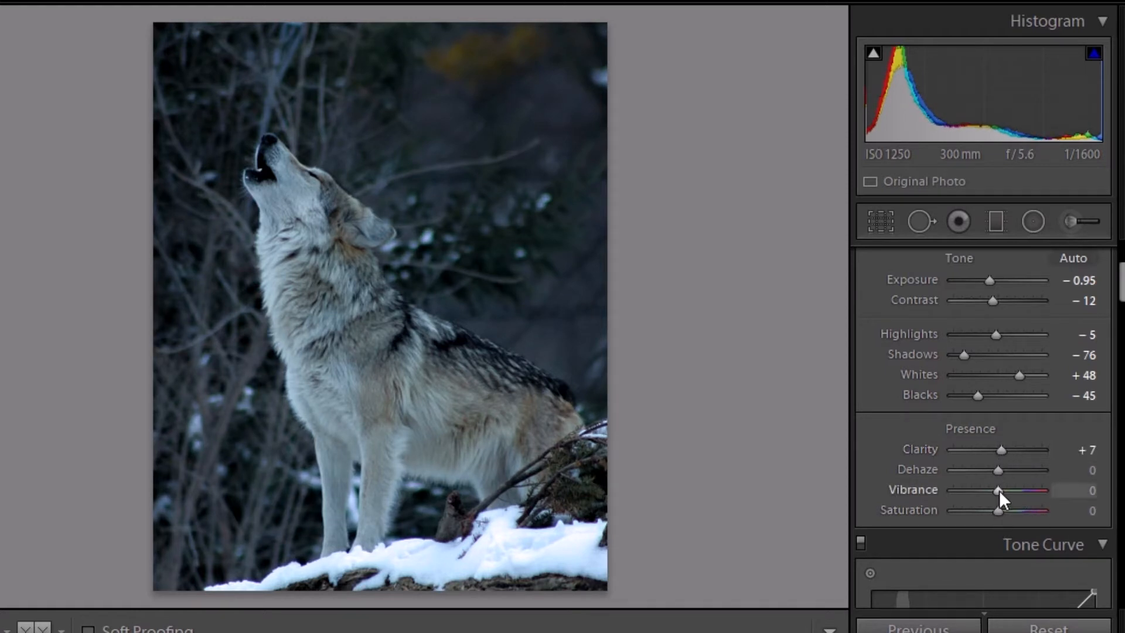
pyautogui.moveTo(997, 490); pyautogui.dragTo(991, 490)
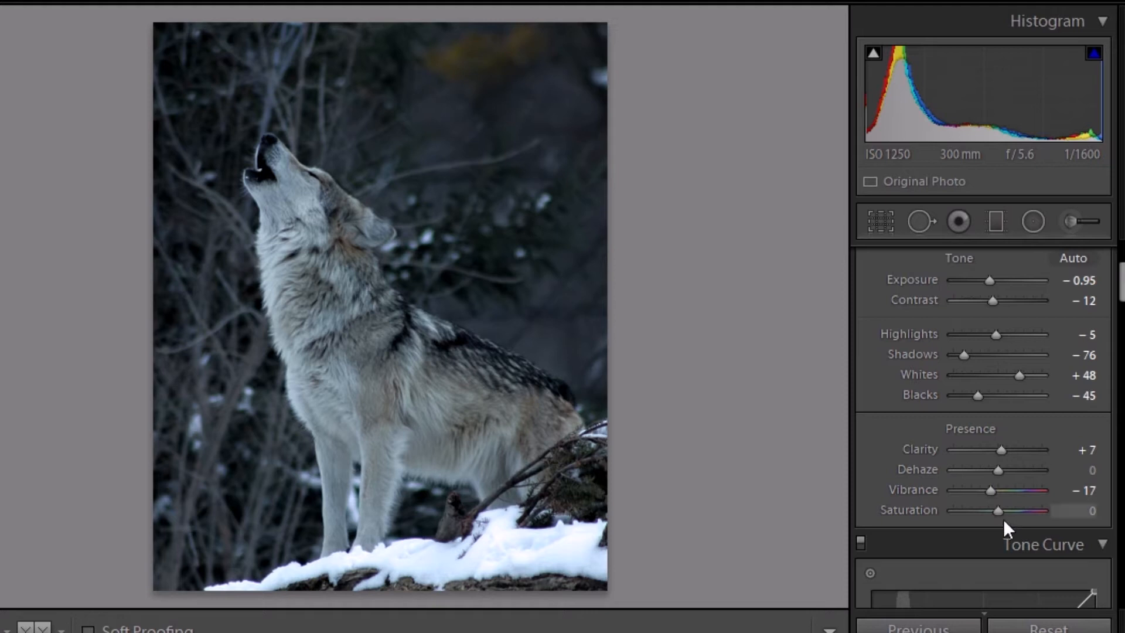
pyautogui.moveTo(1001, 512); pyautogui.dragTo(1007, 513)
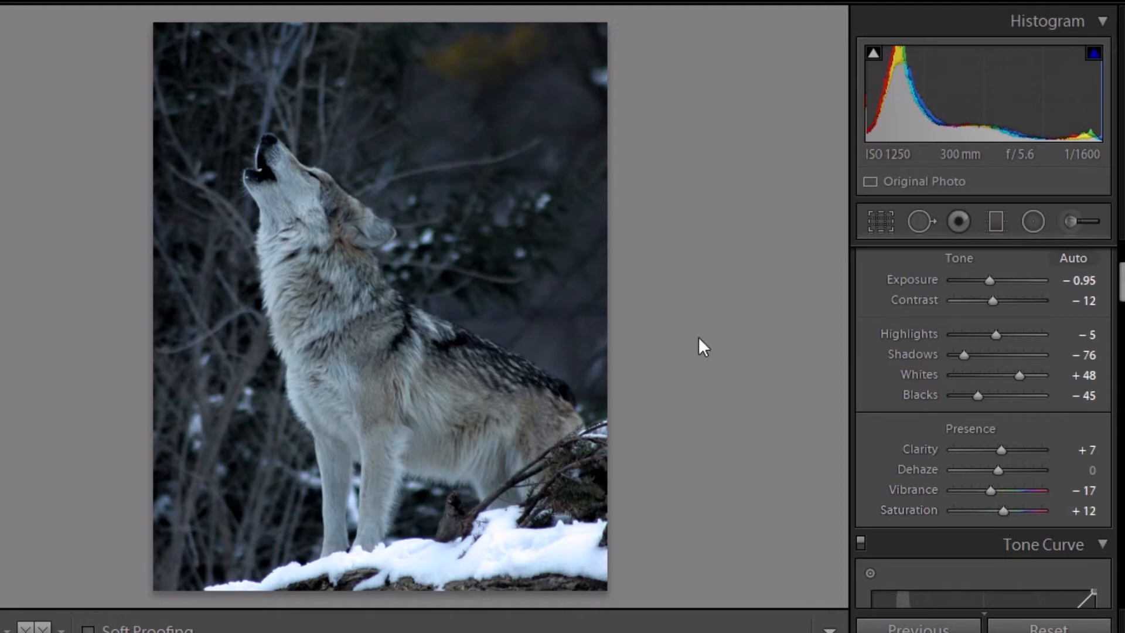
pyautogui.press('\\')
# Raise the black point of the RGB tone curve, lower a shadow point to about 11.8 / 10.2 % and add a point near the lower quarter.
pyautogui.moveTo(1113, 293); pyautogui.dragTo(1117, 314)
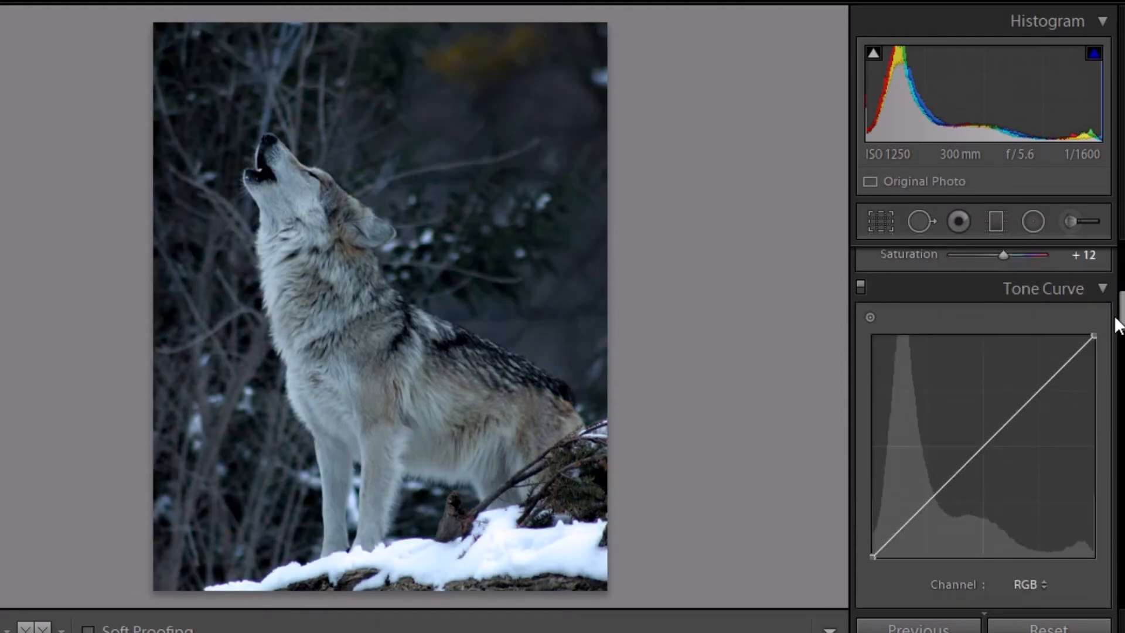
pyautogui.moveTo(874, 556); pyautogui.dragTo(869, 546)
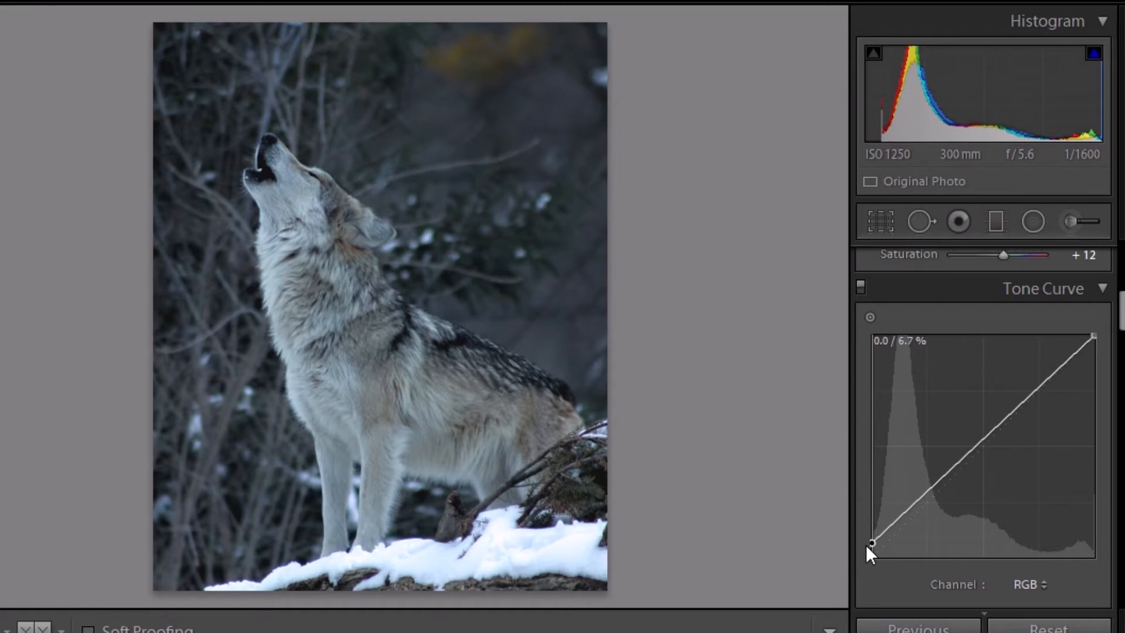
pyautogui.click(895, 525)
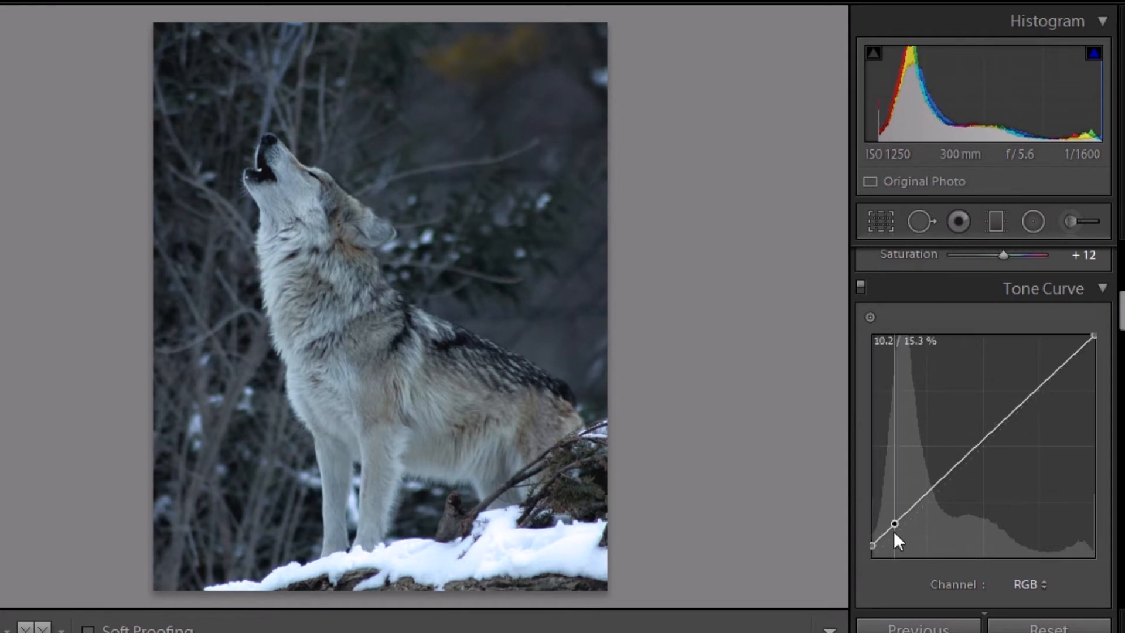
pyautogui.moveTo(894, 532); pyautogui.dragTo(898, 537)
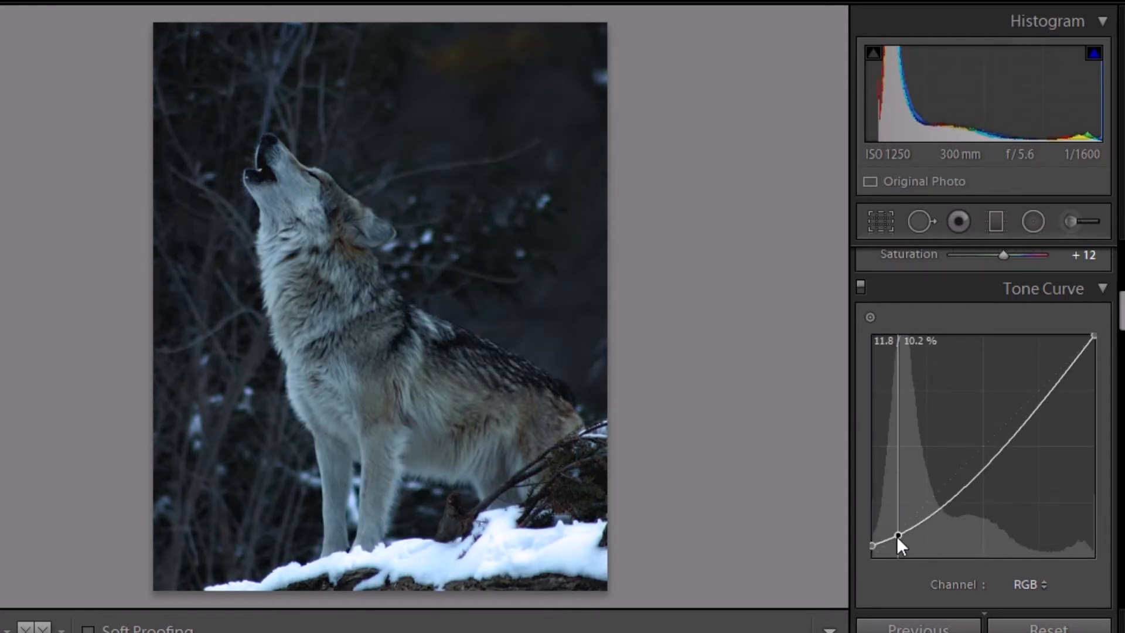
pyautogui.moveTo(927, 519); pyautogui.dragTo(926, 511)
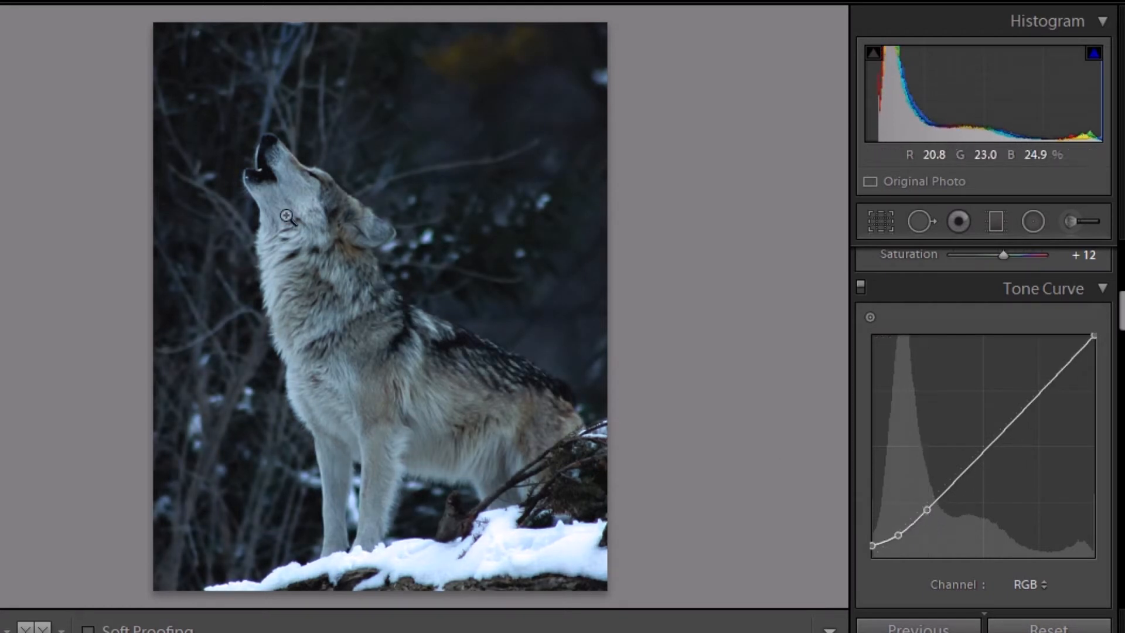
# Inspect the wolf's head up close and add an RGB curve point in the highlights at about 74 %, pulled down slightly.
pyautogui.click(223, 142)
pyautogui.moveTo(221, 143); pyautogui.dragTo(255, 211)
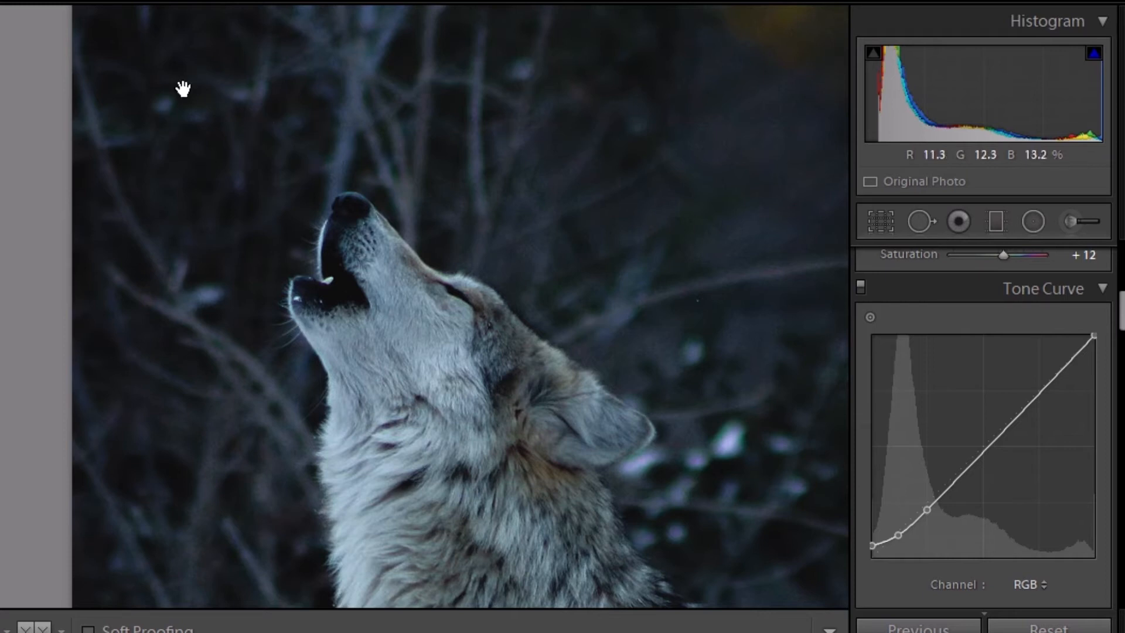
pyautogui.click(407, 325)
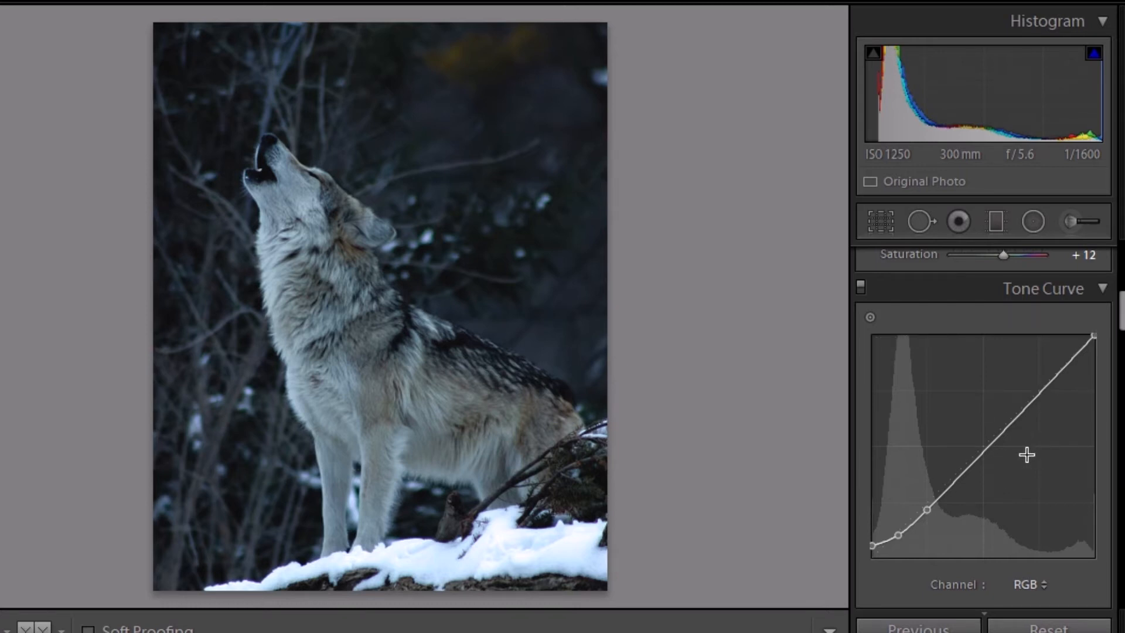
pyautogui.click(1037, 396)
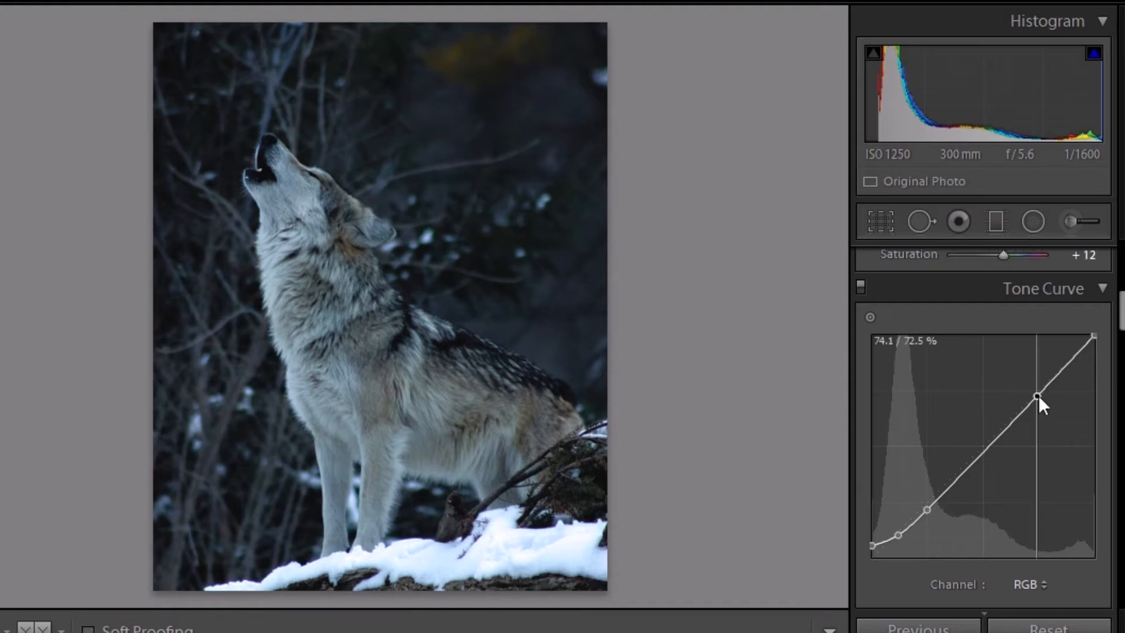
pyautogui.moveTo(1040, 397); pyautogui.dragTo(1040, 400)
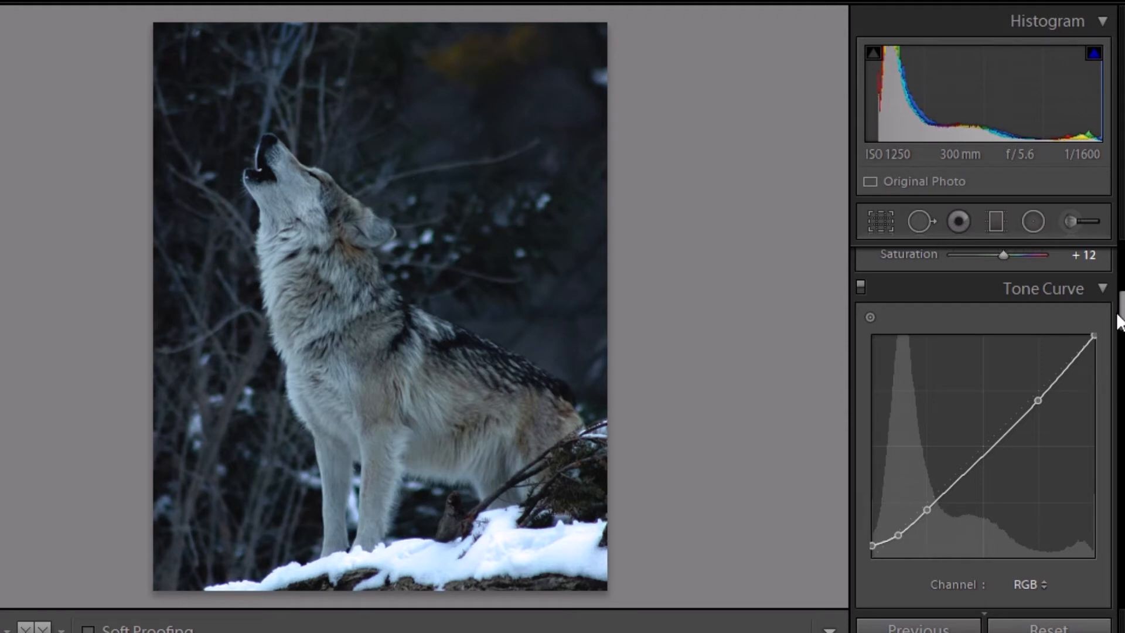
# Desaturate the yellows in the photo by setting the HSL Yellow saturation to -87.
pyautogui.scroll(5, 1119, 305)
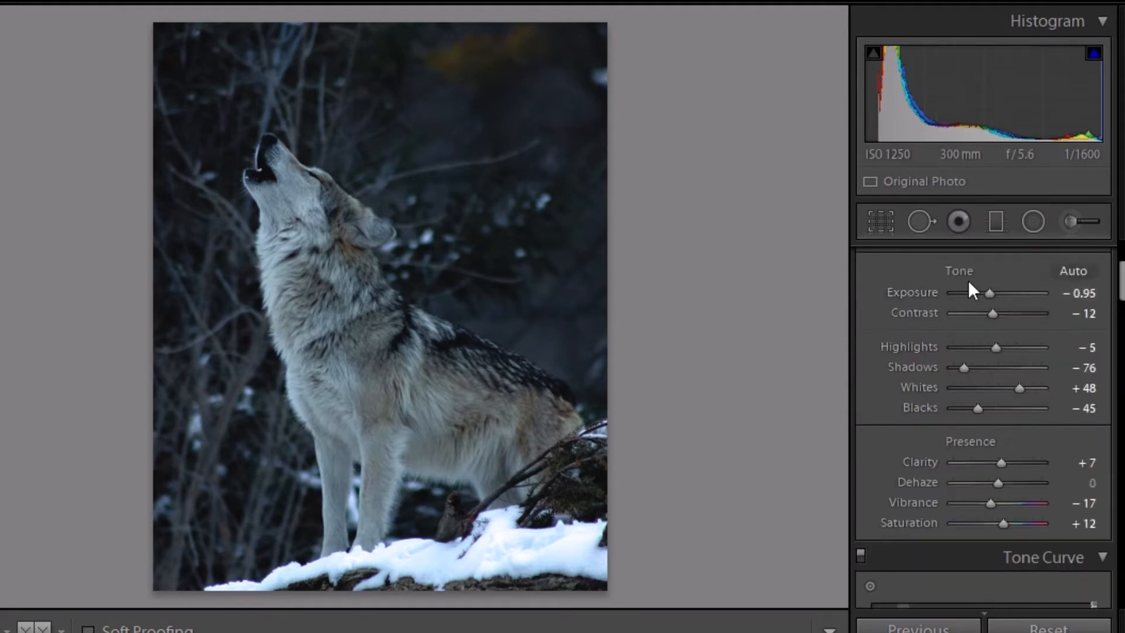
pyautogui.scroll(-5, 1120, 299)
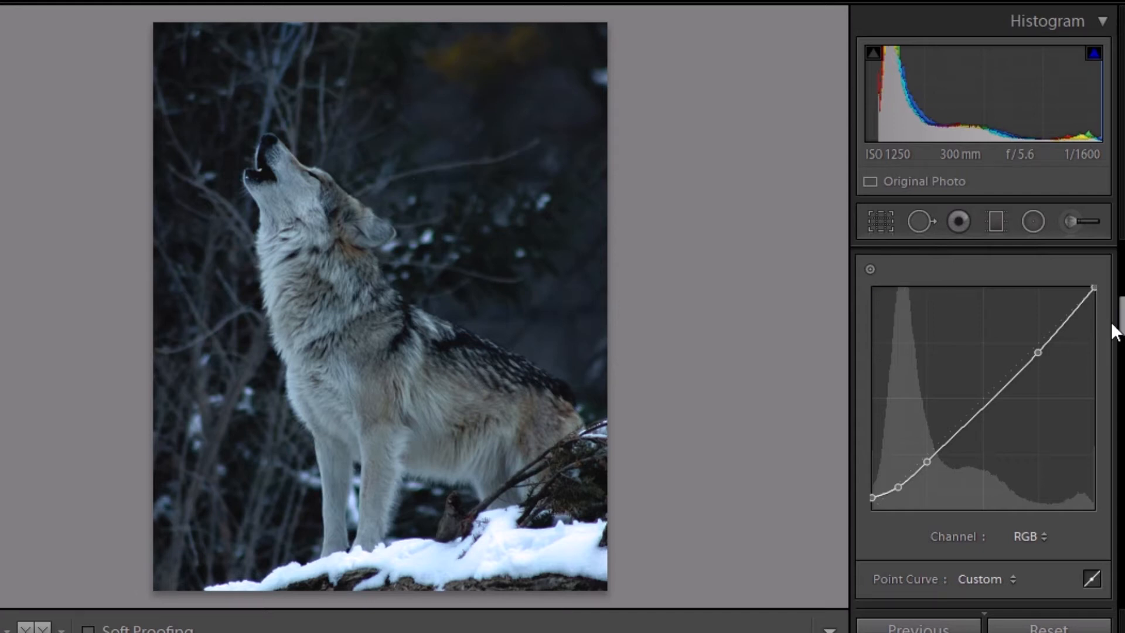
pyautogui.scroll(-5, 1120, 325)
pyautogui.moveTo(1122, 348)
pyautogui.mouseDown()
pyautogui.moveTo(1122, 359)
pyautogui.moveTo(1122, 350)
pyautogui.mouseUp()
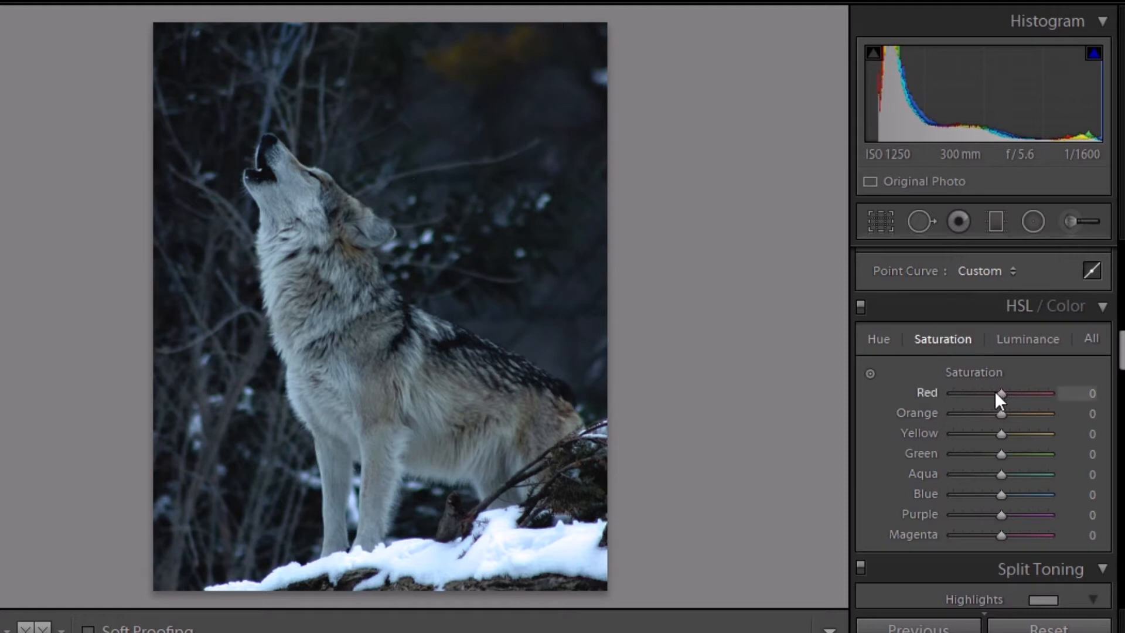
pyautogui.moveTo(1000, 432); pyautogui.dragTo(958, 437)
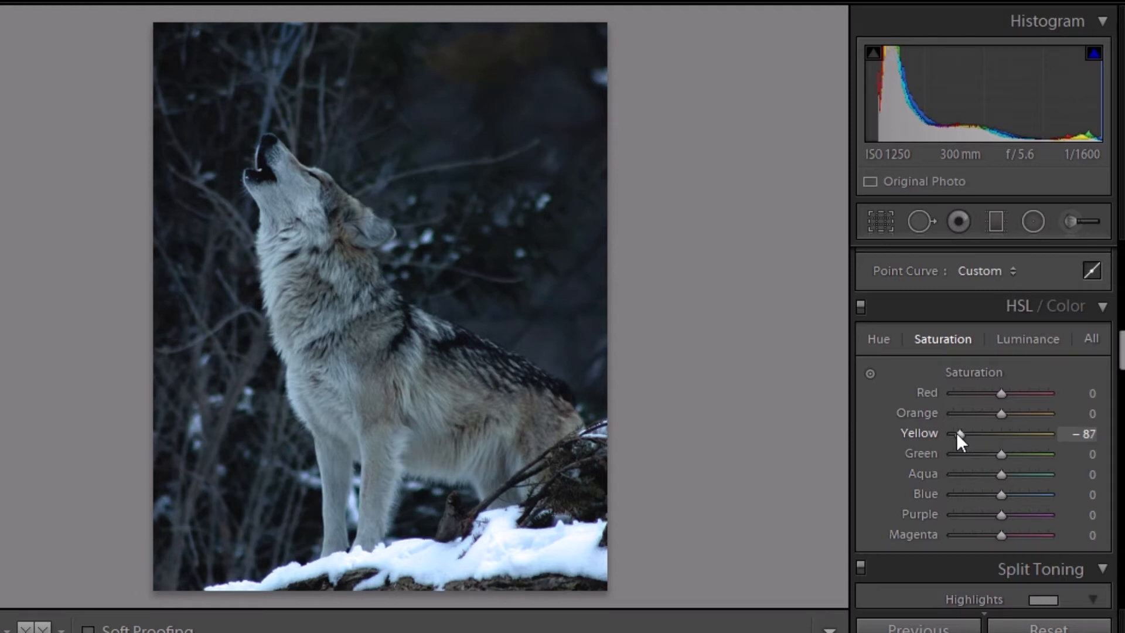
# Split tone the highlights with hue 159 and saturation 13, and the shadows with hue 197 and saturation 12.
pyautogui.moveTo(956, 433); pyautogui.dragTo(965, 403)
pyautogui.scroll(-5, 891, 430)
pyautogui.press('alt')
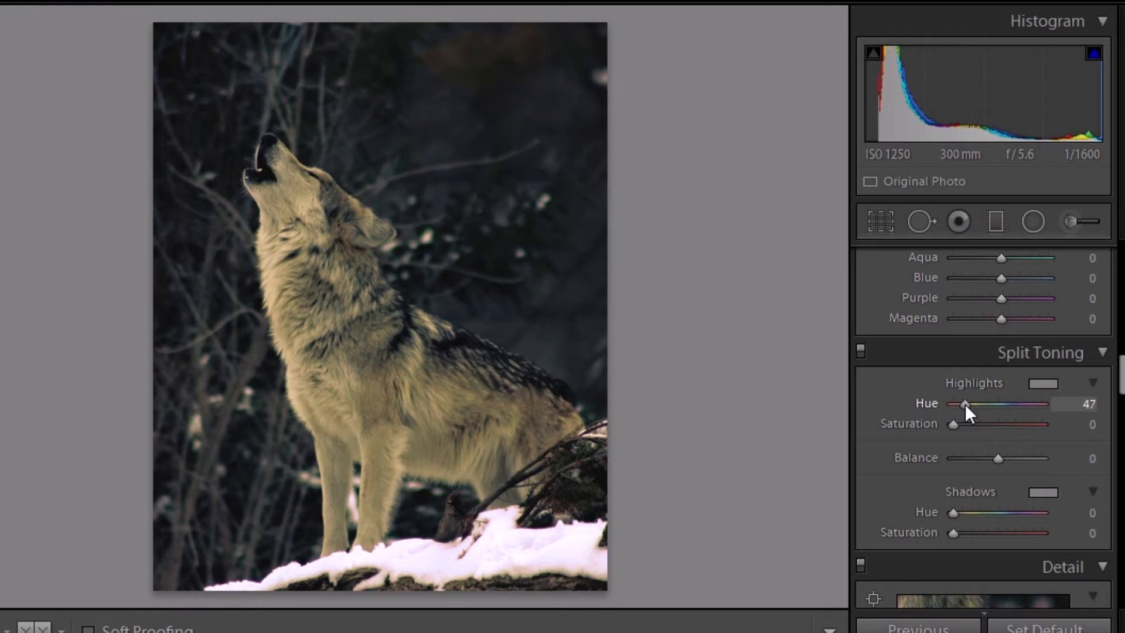
pyautogui.moveTo(966, 404); pyautogui.dragTo(993, 409)
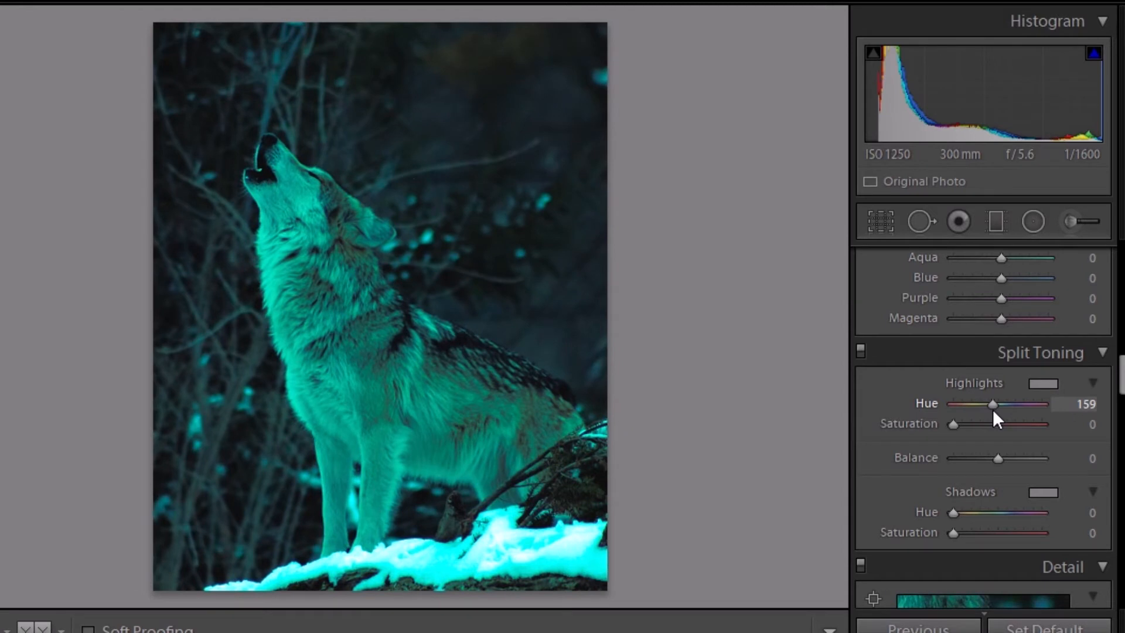
pyautogui.moveTo(993, 409); pyautogui.dragTo(968, 428)
pyautogui.moveTo(956, 512); pyautogui.dragTo(1005, 512)
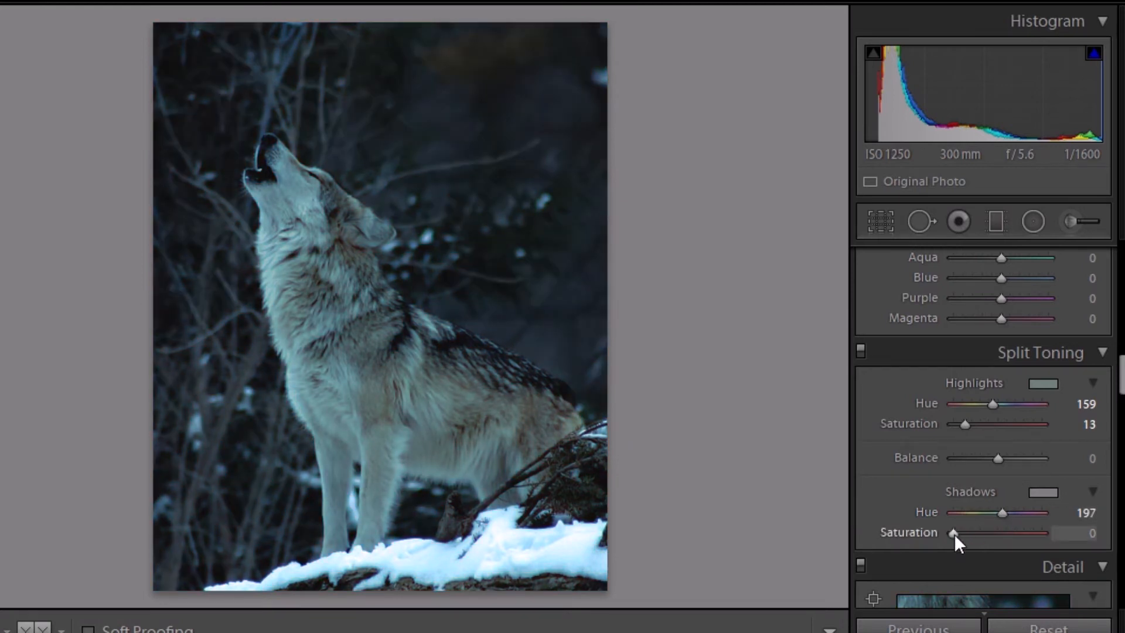
pyautogui.moveTo(954, 534); pyautogui.dragTo(965, 536)
# Set the split toning balance to -52 and compare the photo with and without split toning.
pyautogui.moveTo(994, 458)
pyautogui.mouseDown()
pyautogui.moveTo(1019, 458)
pyautogui.moveTo(982, 459)
pyautogui.moveTo(1021, 468)
pyautogui.moveTo(974, 465)
pyautogui.mouseUp()
pyautogui.click(1085, 458)
pyautogui.write('-52')
pyautogui.press('Return')
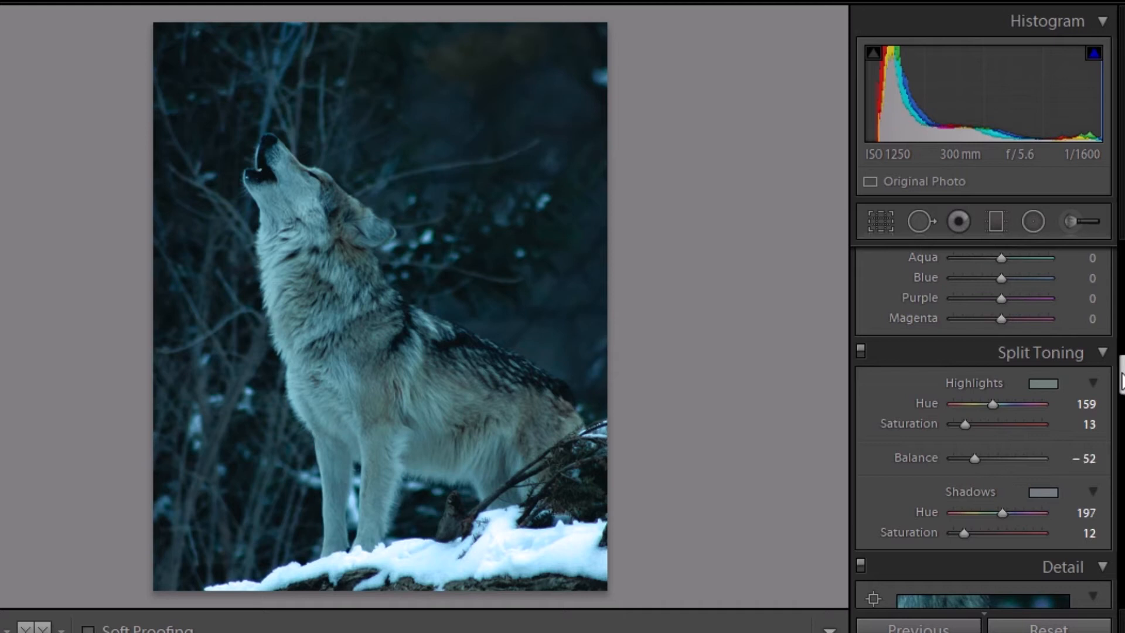
pyautogui.click(861, 358)
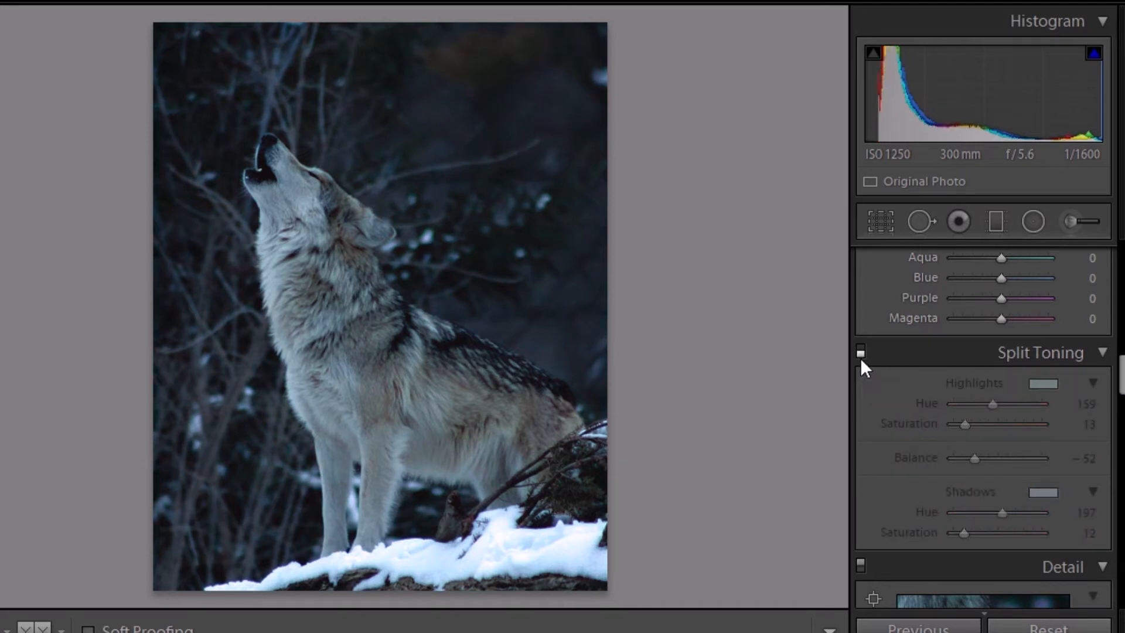
pyautogui.click(860, 358)
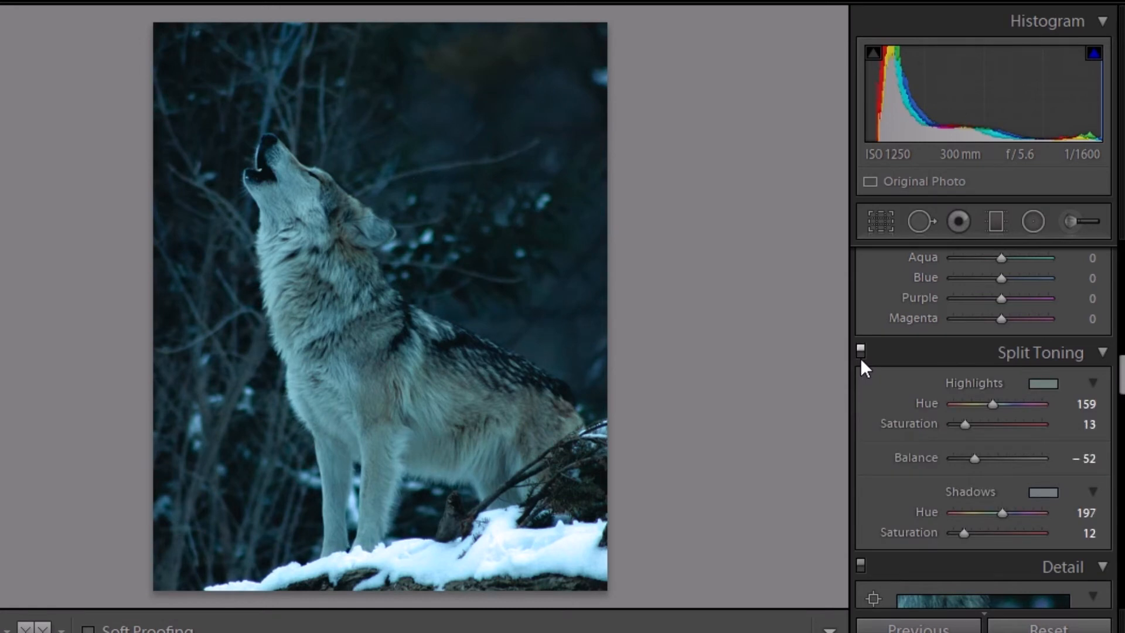
# Examine the unsharpened fur, muzzle and eye of the wolf in the Detail preview.
pyautogui.scroll(-5, 860, 357)
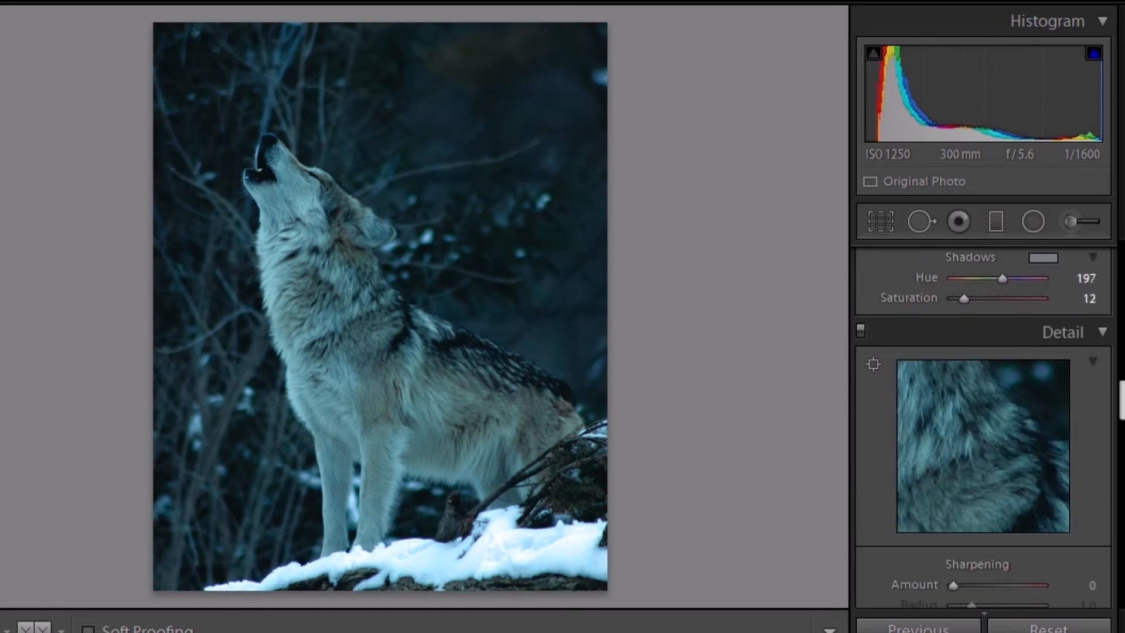
pyautogui.scroll(-10, 984, 427)
pyautogui.scroll(-2, 983, 428)
pyautogui.scroll(10, 984, 428)
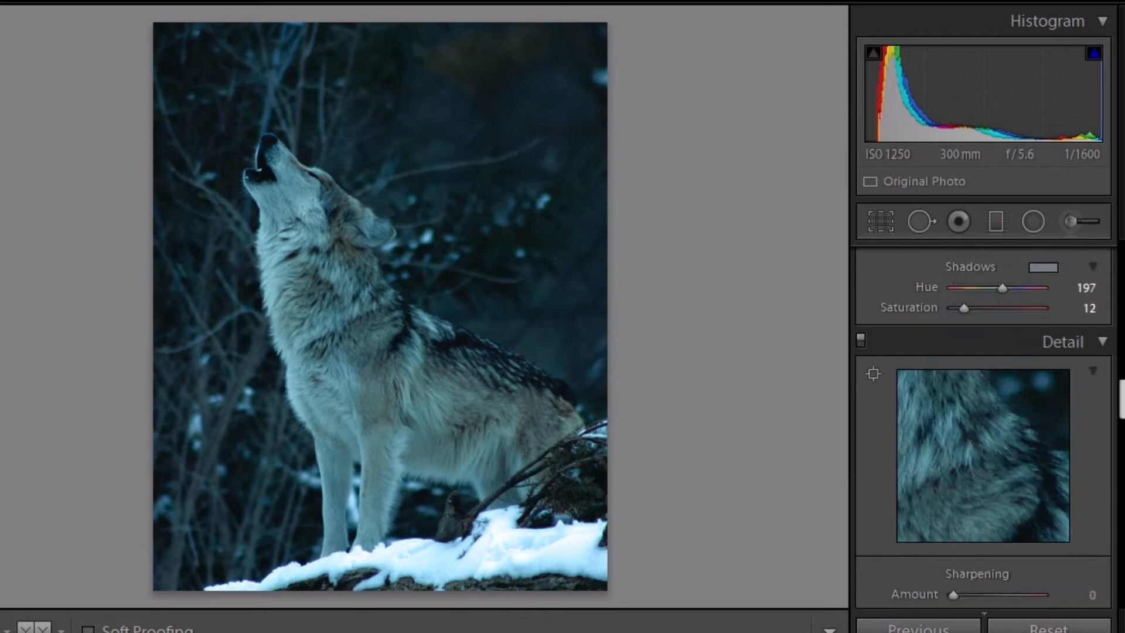
pyautogui.scroll(-3, 909, 314)
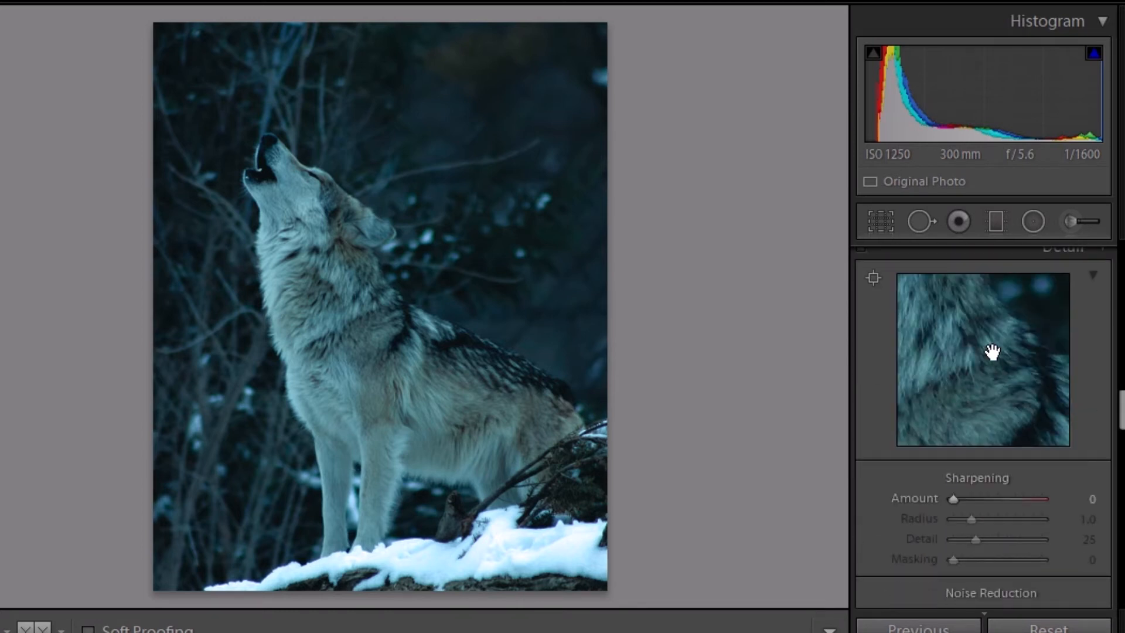
pyautogui.click(993, 352)
pyautogui.click(950, 296)
pyautogui.moveTo(950, 296); pyautogui.dragTo(997, 362)
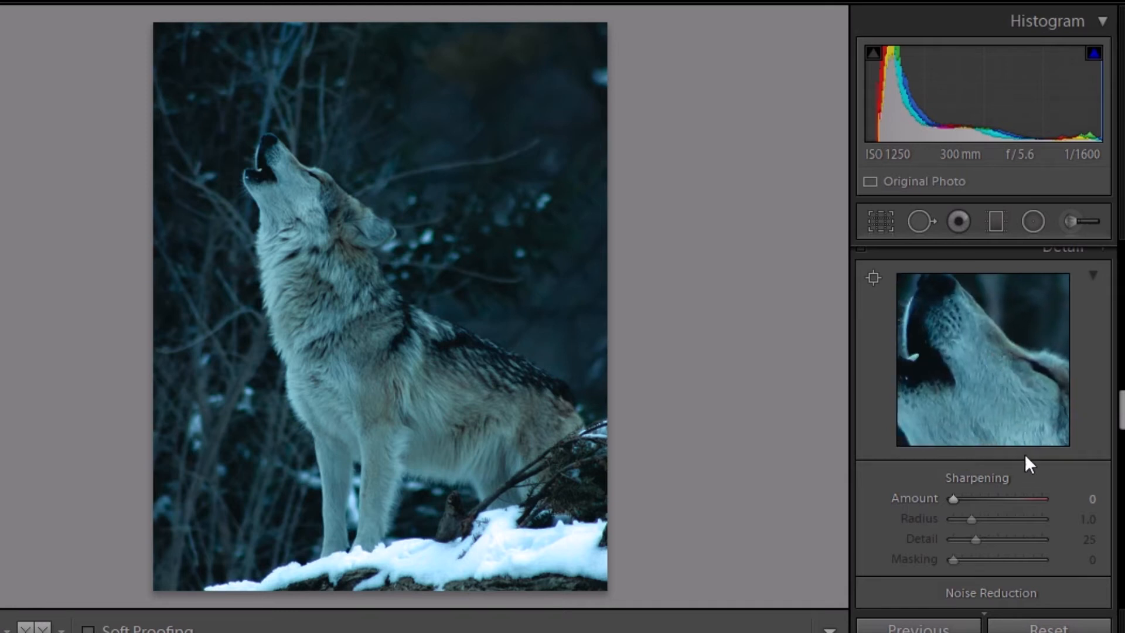
pyautogui.moveTo(1029, 385); pyautogui.dragTo(990, 351)
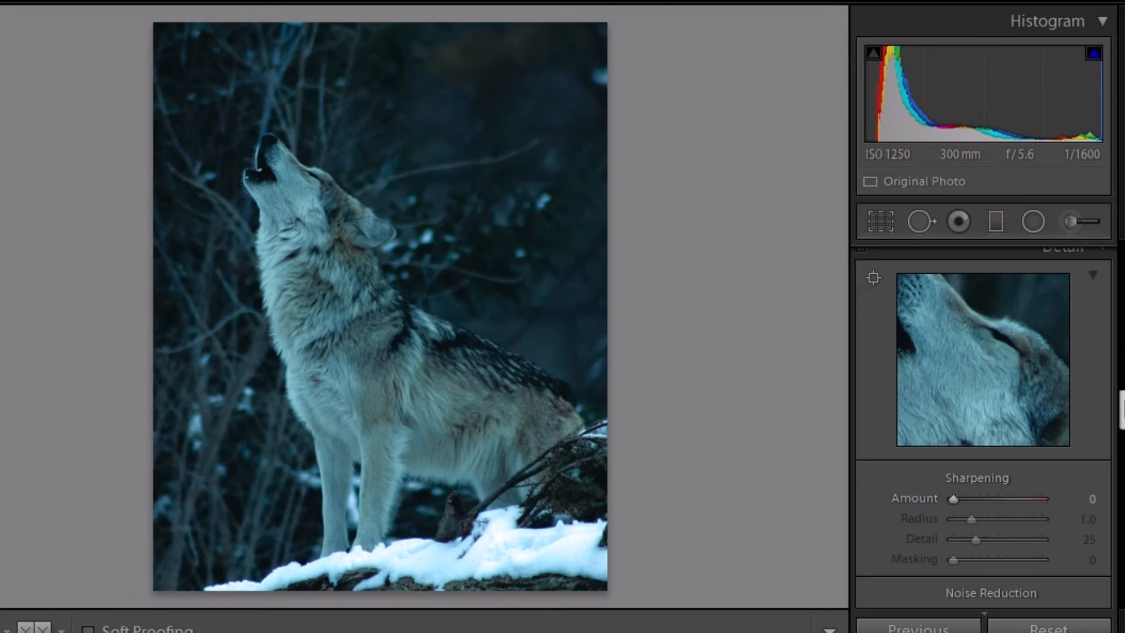
# Calibrate the Red Primary to hue -12 and saturation -45, and the Green Primary to hue -52 and saturation +21.
pyautogui.moveTo(1121, 411); pyautogui.dragTo(1123, 583)
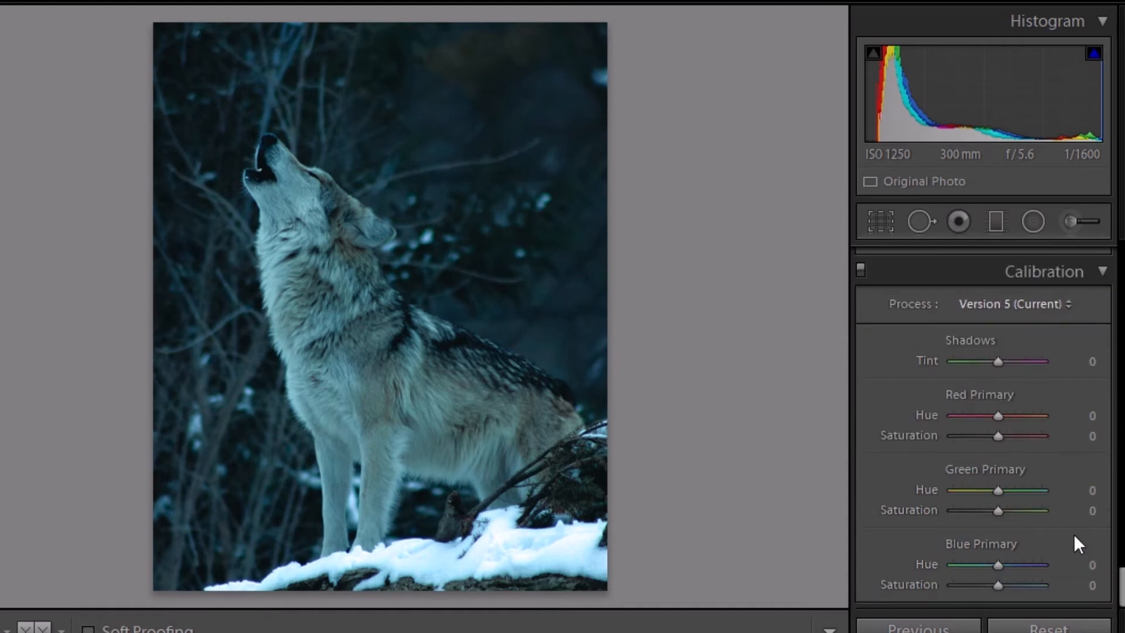
pyautogui.moveTo(998, 416)
pyautogui.mouseDown()
pyautogui.moveTo(976, 416)
pyautogui.moveTo(990, 417)
pyautogui.mouseUp()
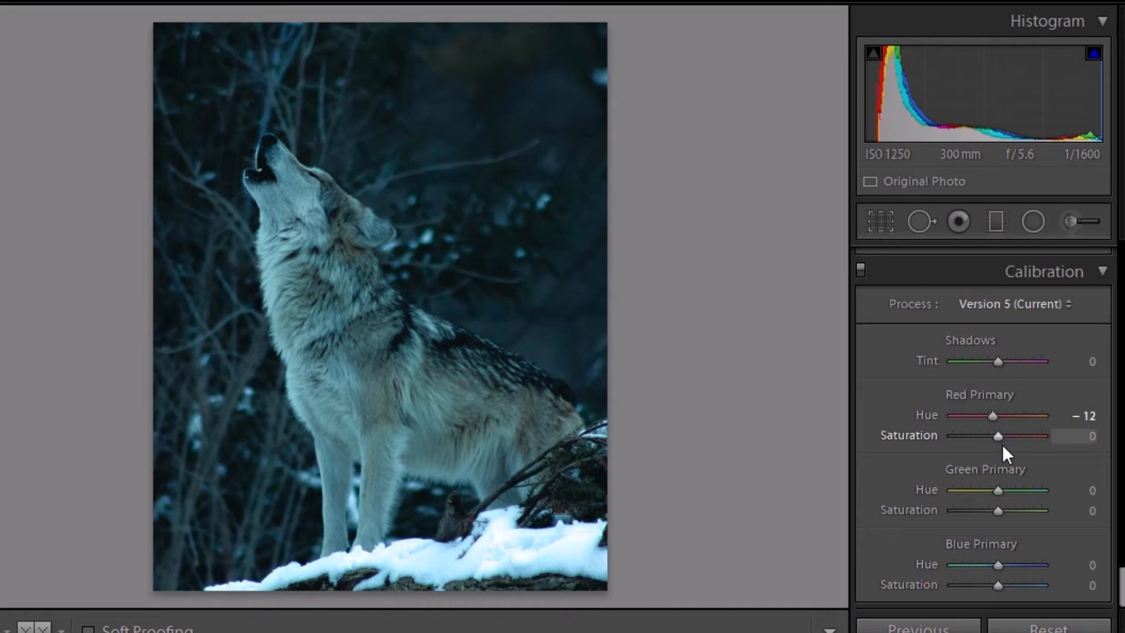
pyautogui.moveTo(996, 438); pyautogui.dragTo(975, 437)
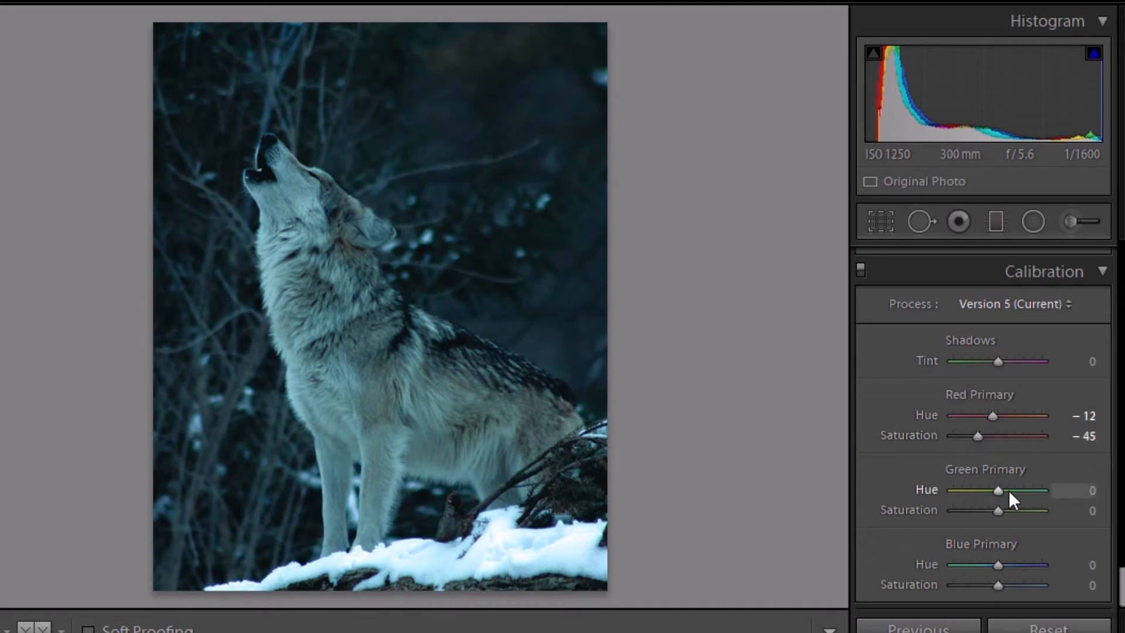
pyautogui.moveTo(997, 491); pyautogui.dragTo(975, 493)
pyautogui.moveTo(998, 508); pyautogui.dragTo(1008, 508)
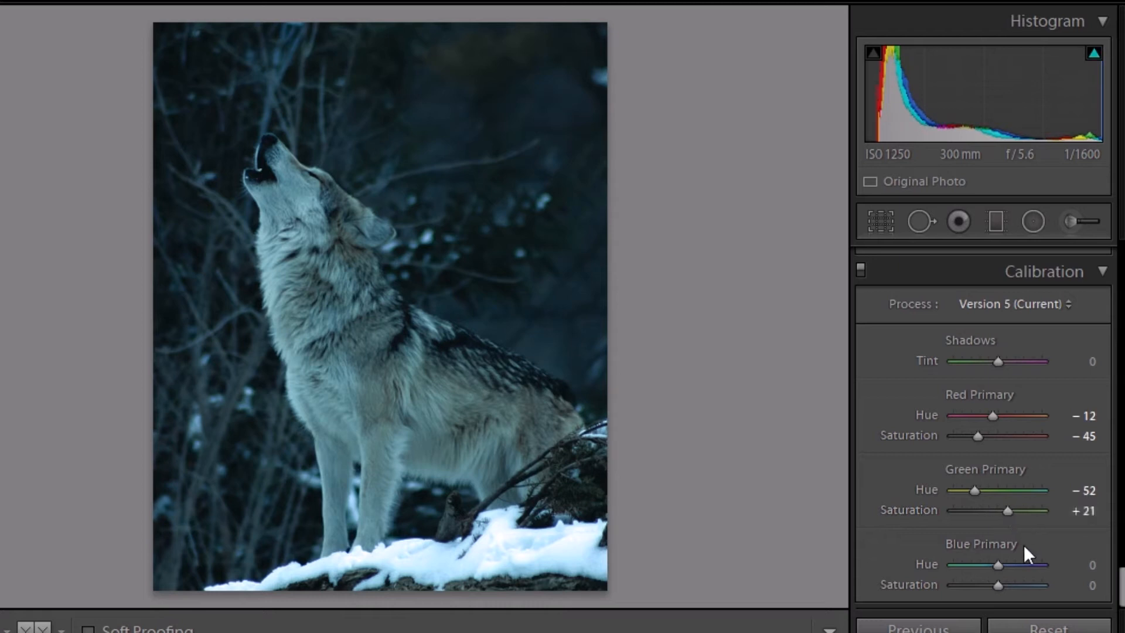
# Calibrate the Blue Primary to hue +10 and saturation -36, and compare the photo with and without calibration.
pyautogui.moveTo(996, 563); pyautogui.dragTo(1000, 564)
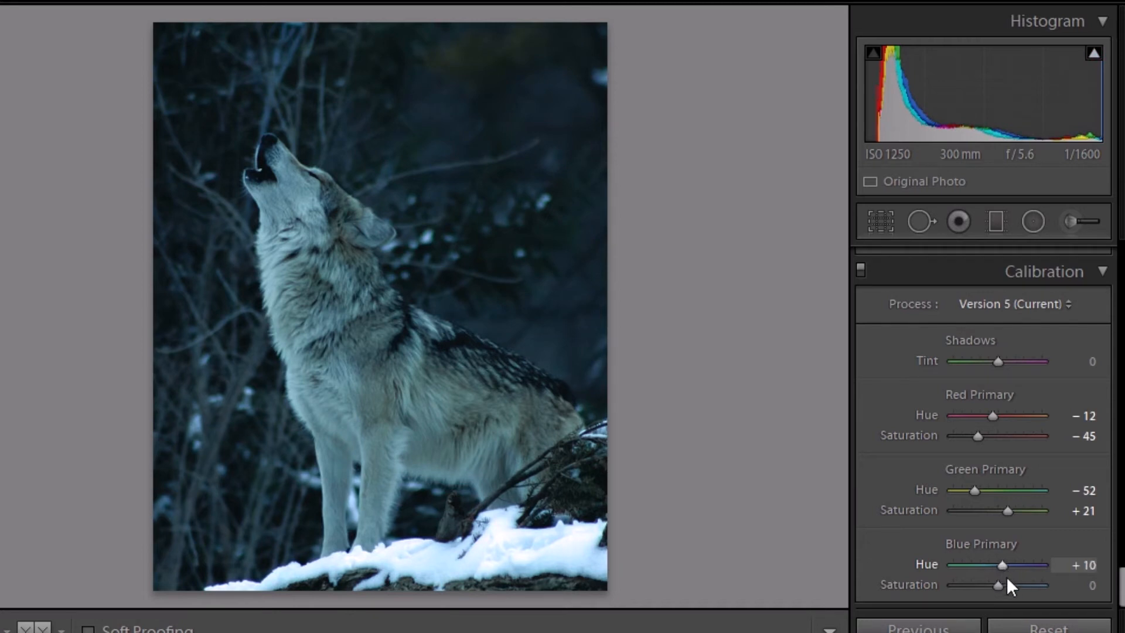
pyautogui.moveTo(996, 585); pyautogui.dragTo(967, 593)
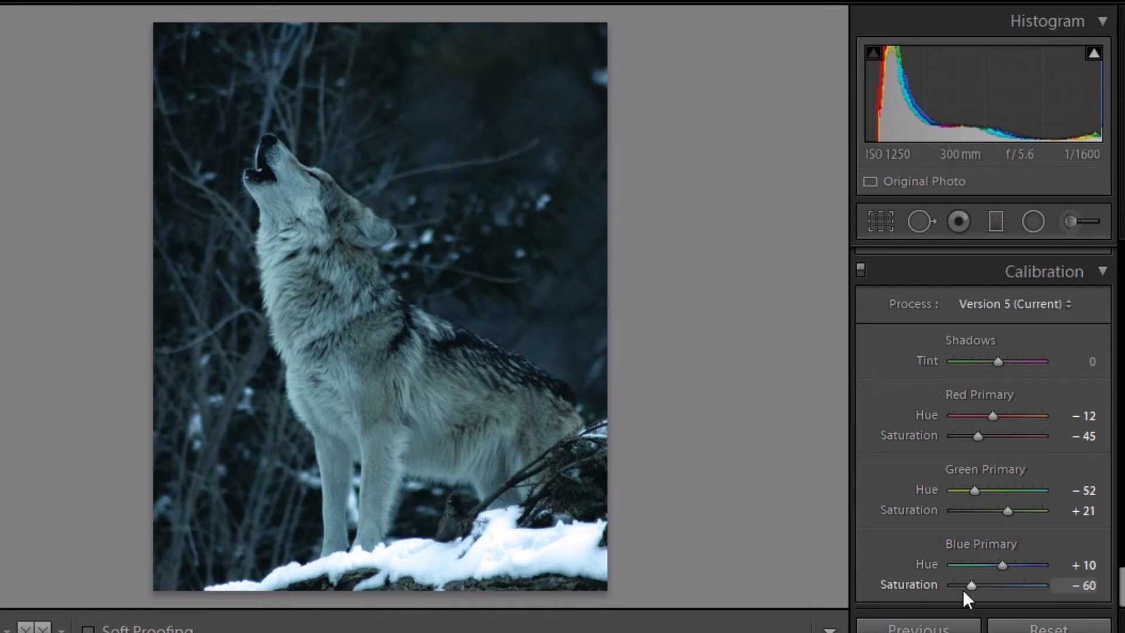
pyautogui.moveTo(972, 585); pyautogui.dragTo(982, 589)
pyautogui.click(861, 272)
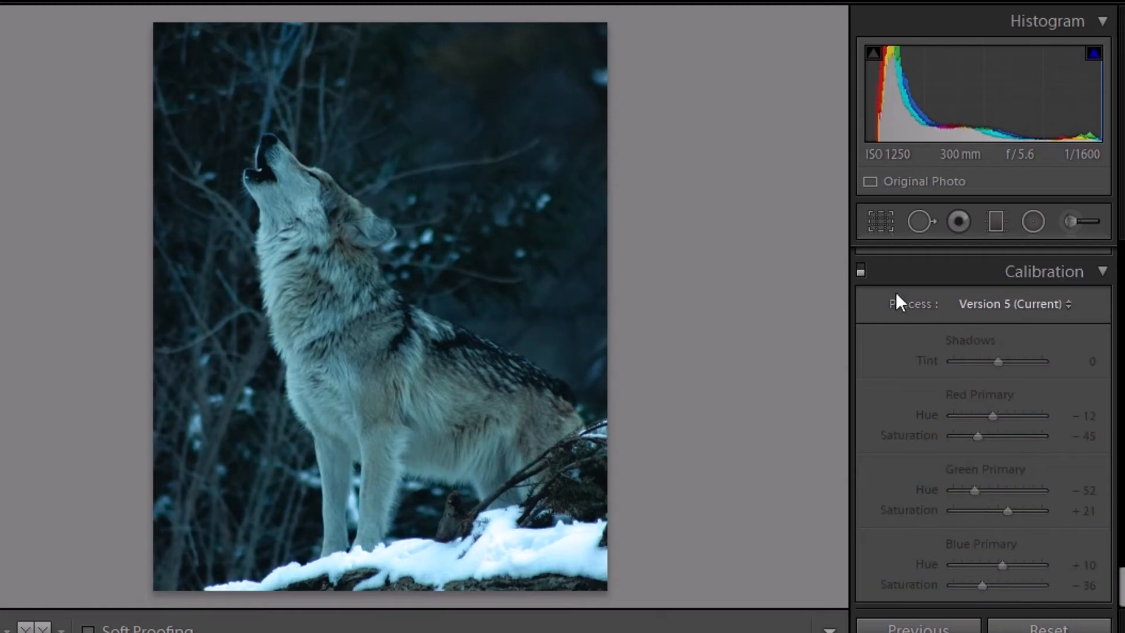
pyautogui.click(861, 270)
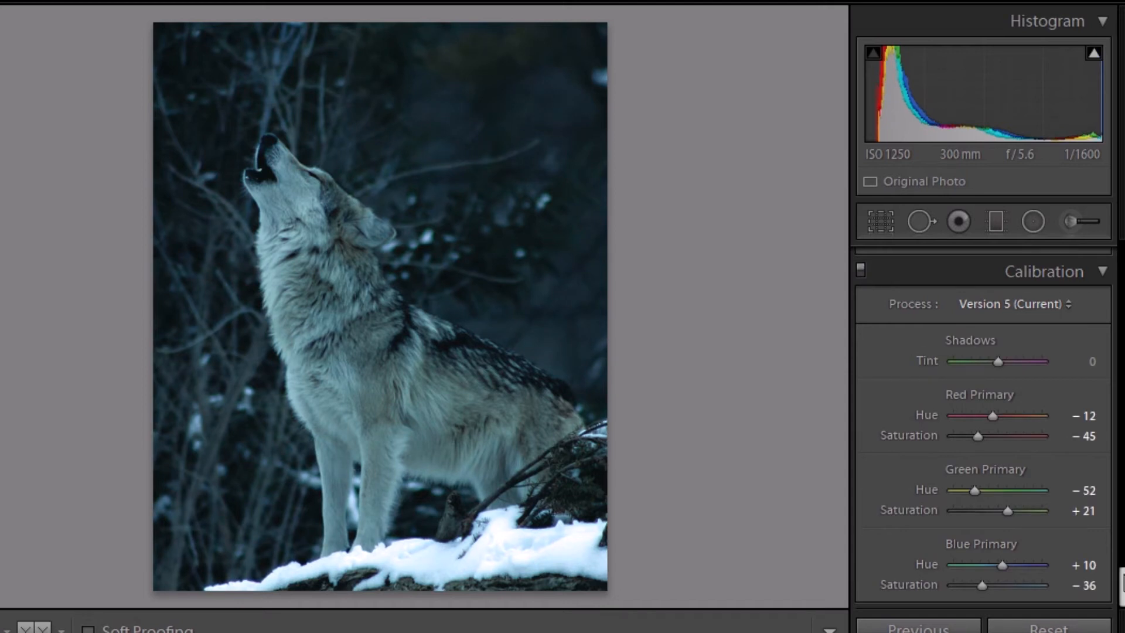
# Set the photo's basic tone contrast to +2 and its shadows to -81.
pyautogui.scroll(10, 863, 270)
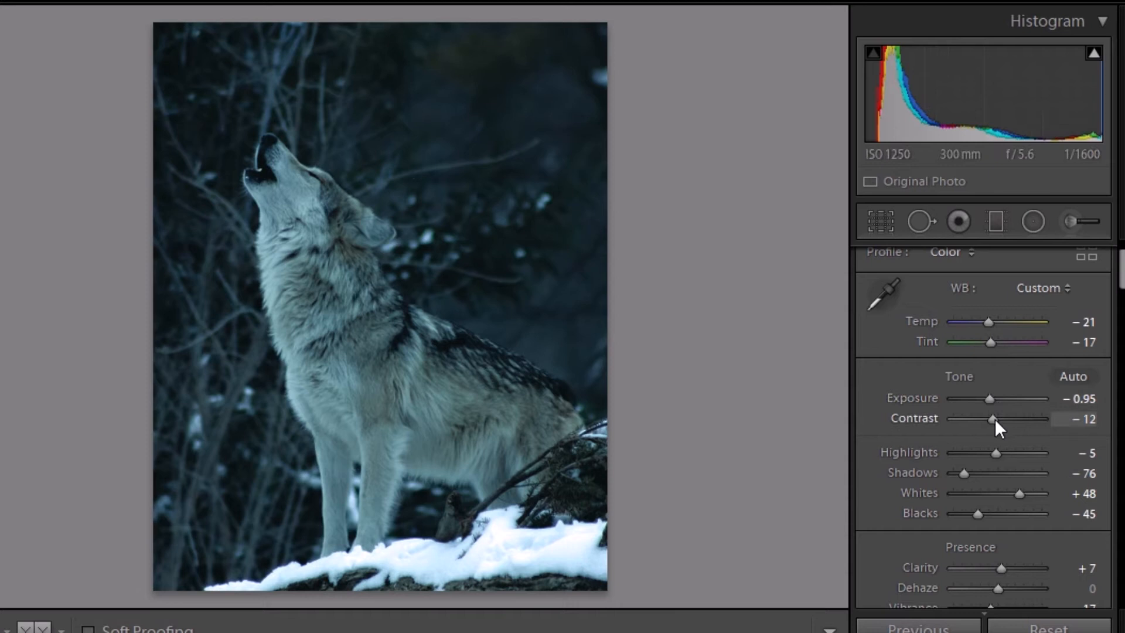
pyautogui.moveTo(995, 420); pyautogui.dragTo(1001, 420)
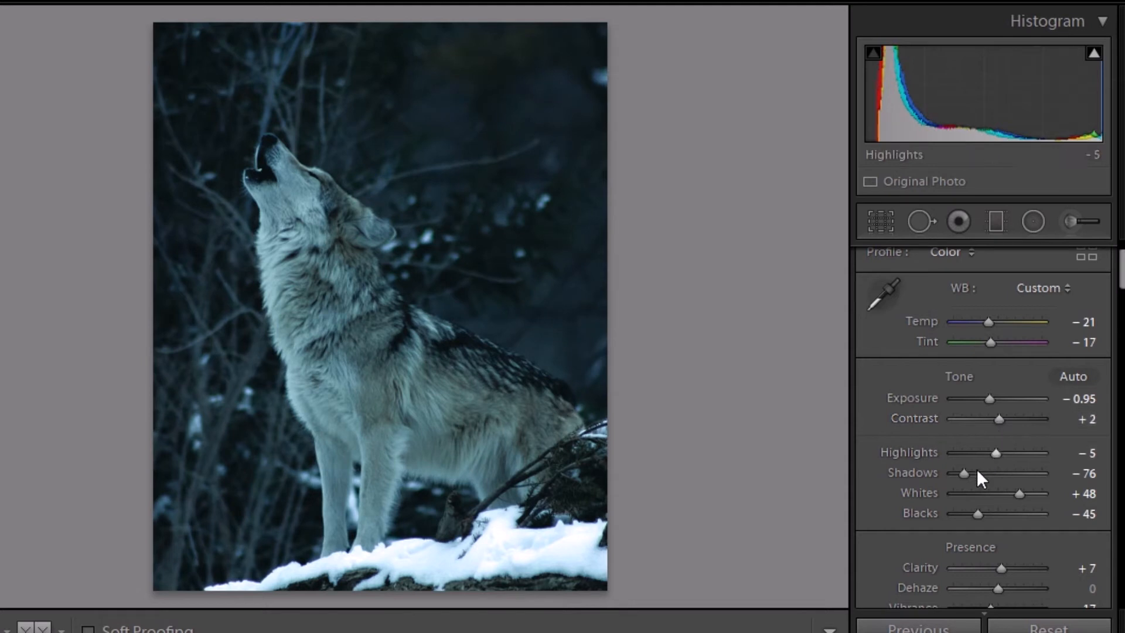
pyautogui.moveTo(965, 475); pyautogui.dragTo(962, 473)
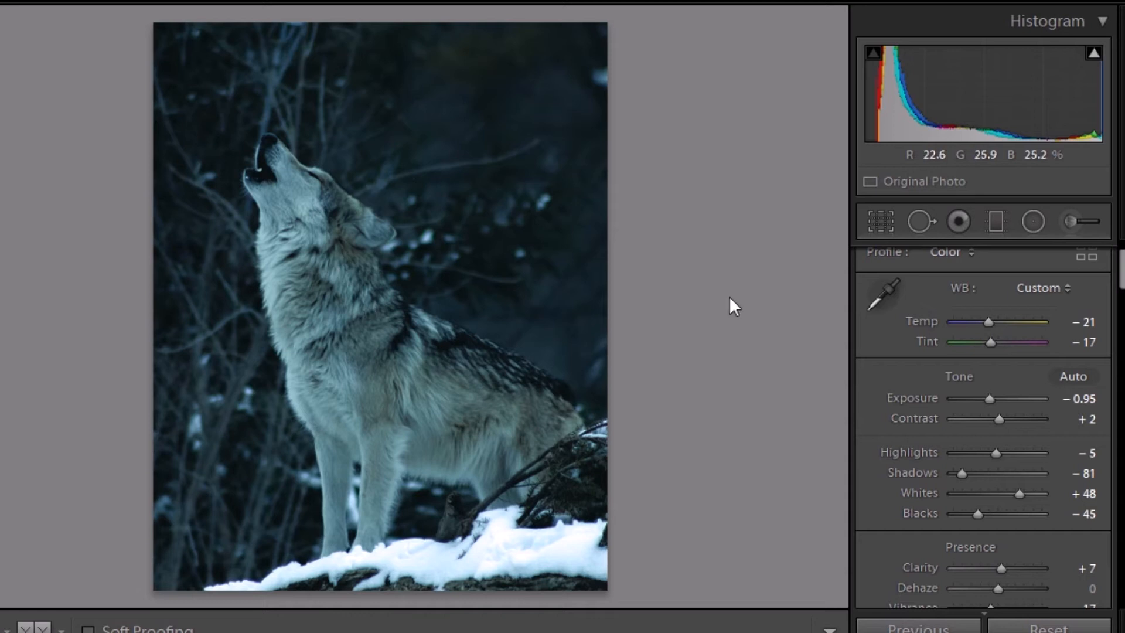
# Draw a radial filter around the wolf's head and neck, tilted slightly to follow the raised muzzle.
pyautogui.click(1033, 222)
pyautogui.moveTo(241, 140); pyautogui.dragTo(304, 213)
pyautogui.moveTo(327, 68); pyautogui.dragTo(256, 81)
pyautogui.moveTo(353, 349); pyautogui.dragTo(356, 359)
pyautogui.moveTo(420, 170); pyautogui.dragTo(429, 169)
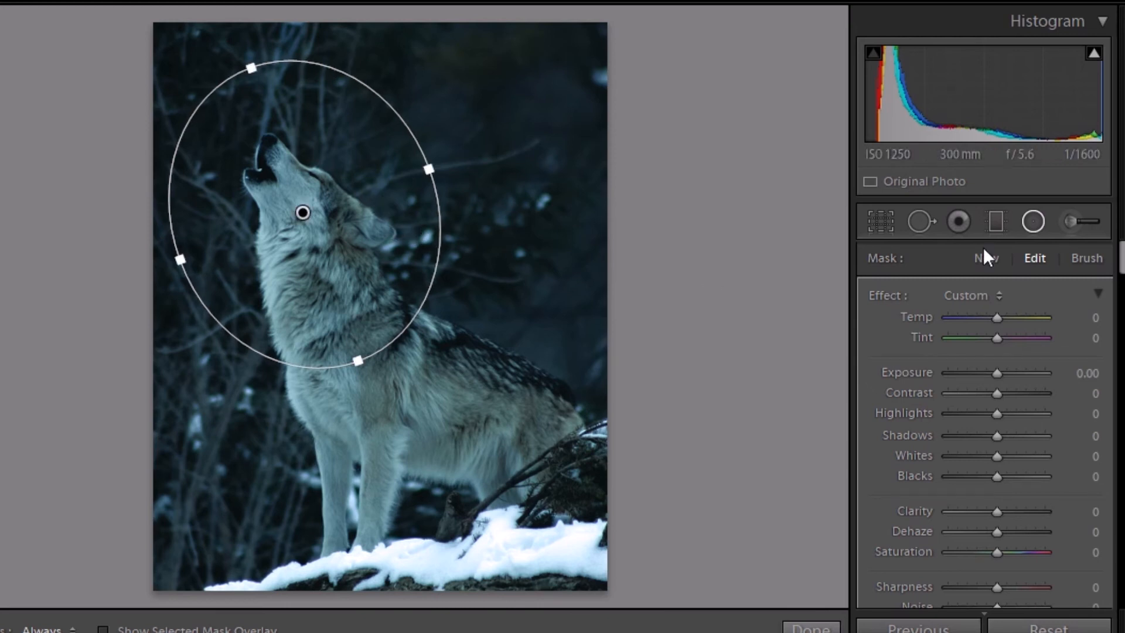
# Darken the area outside the radial filter with exposure -0.78 and set the feather to 63.
pyautogui.scroll(-1, 999, 338)
pyautogui.moveTo(996, 339); pyautogui.dragTo(987, 339)
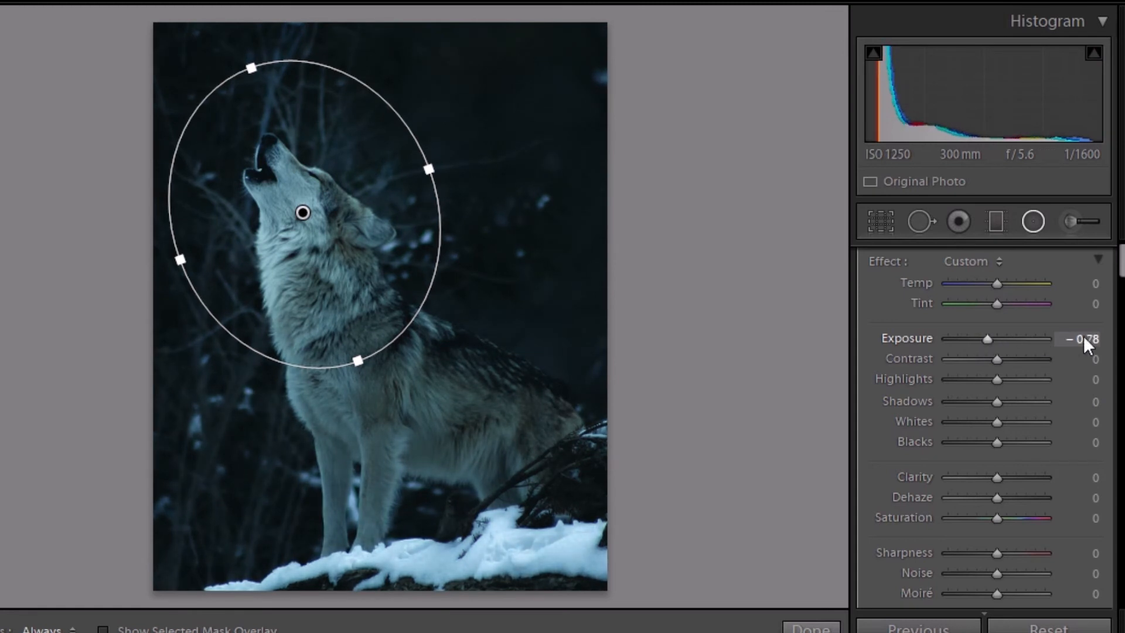
pyautogui.moveTo(1122, 261); pyautogui.dragTo(1122, 279)
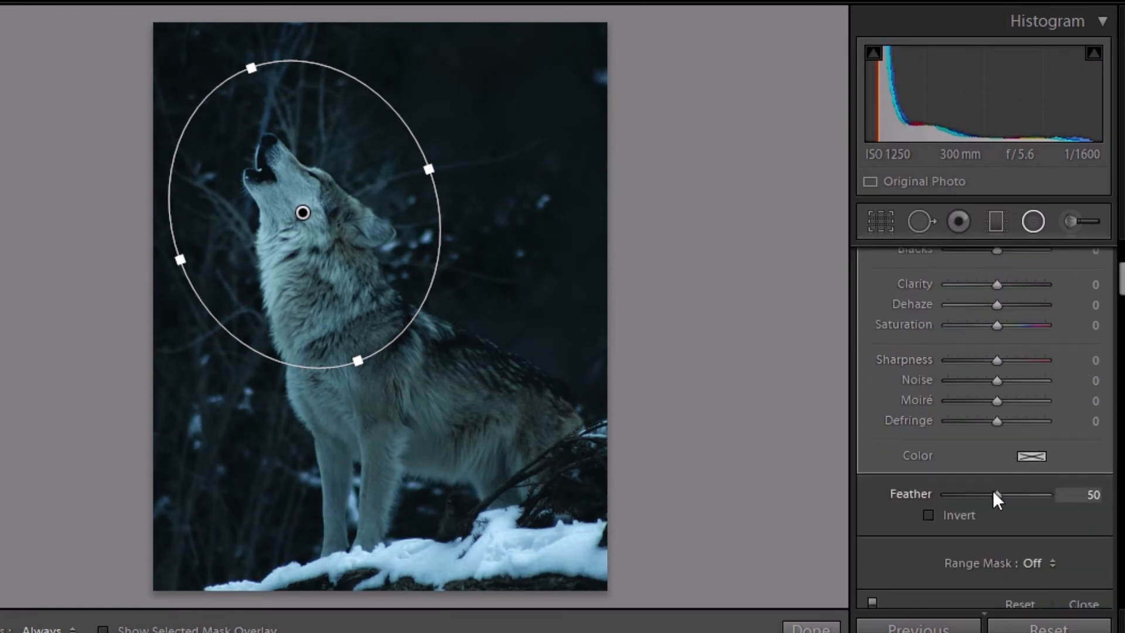
pyautogui.moveTo(994, 494); pyautogui.dragTo(1009, 496)
# Enlarge the radial filter around the wolf's head, lower its shadows and finish editing the filter.
pyautogui.moveTo(359, 361); pyautogui.dragTo(366, 382)
pyautogui.moveTo(429, 169); pyautogui.dragTo(456, 173)
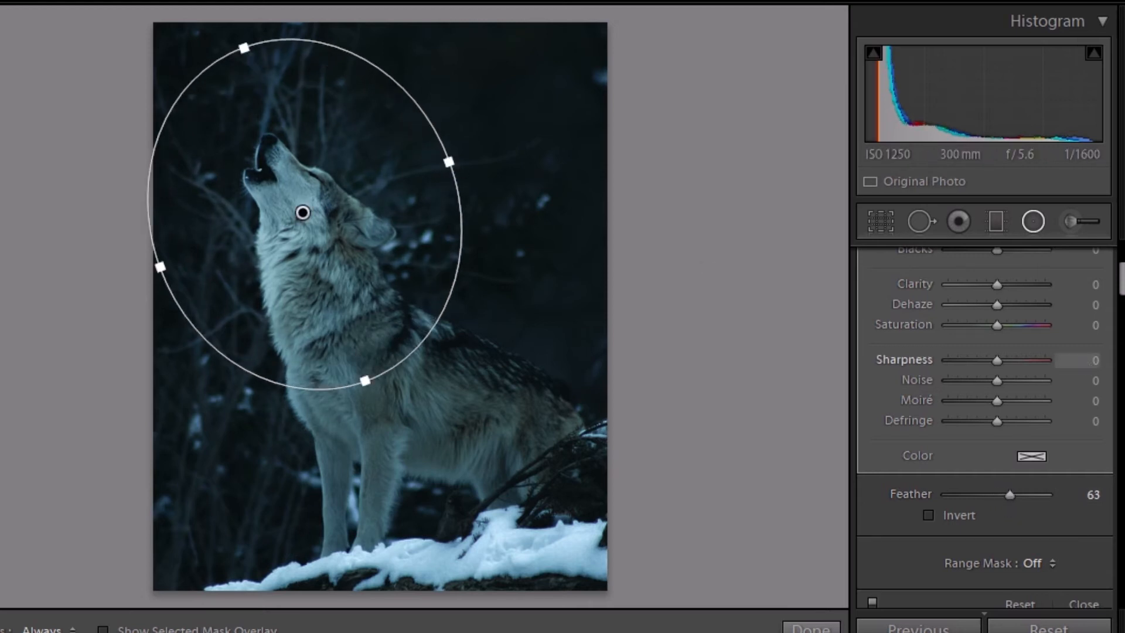
pyautogui.moveTo(1122, 288); pyautogui.dragTo(1122, 271)
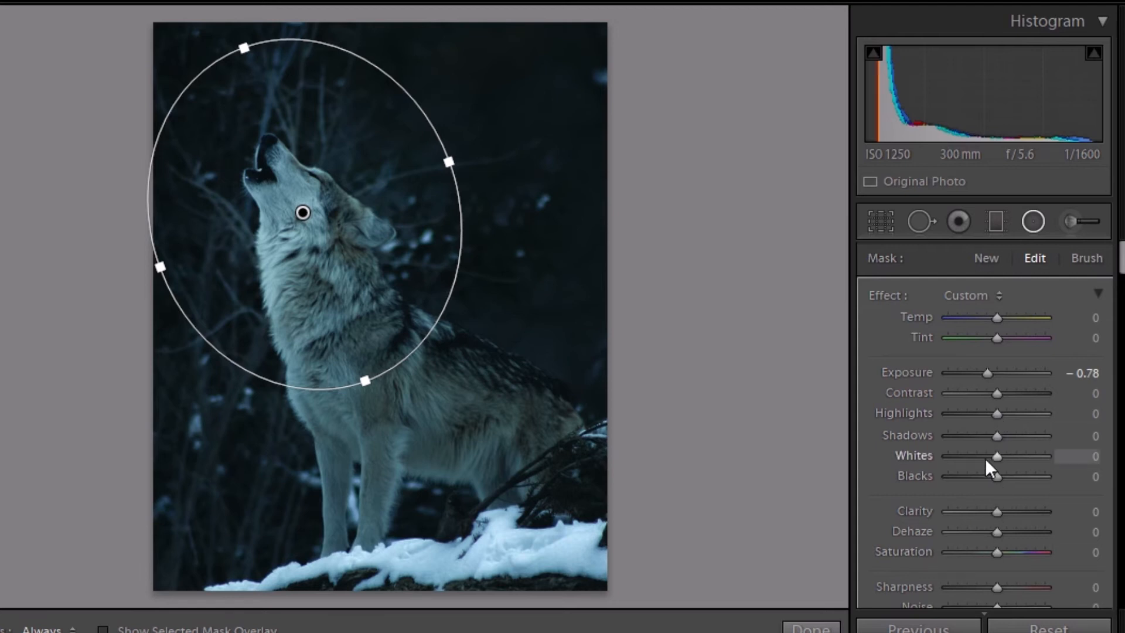
pyautogui.moveTo(994, 436); pyautogui.dragTo(971, 435)
pyautogui.click(1032, 222)
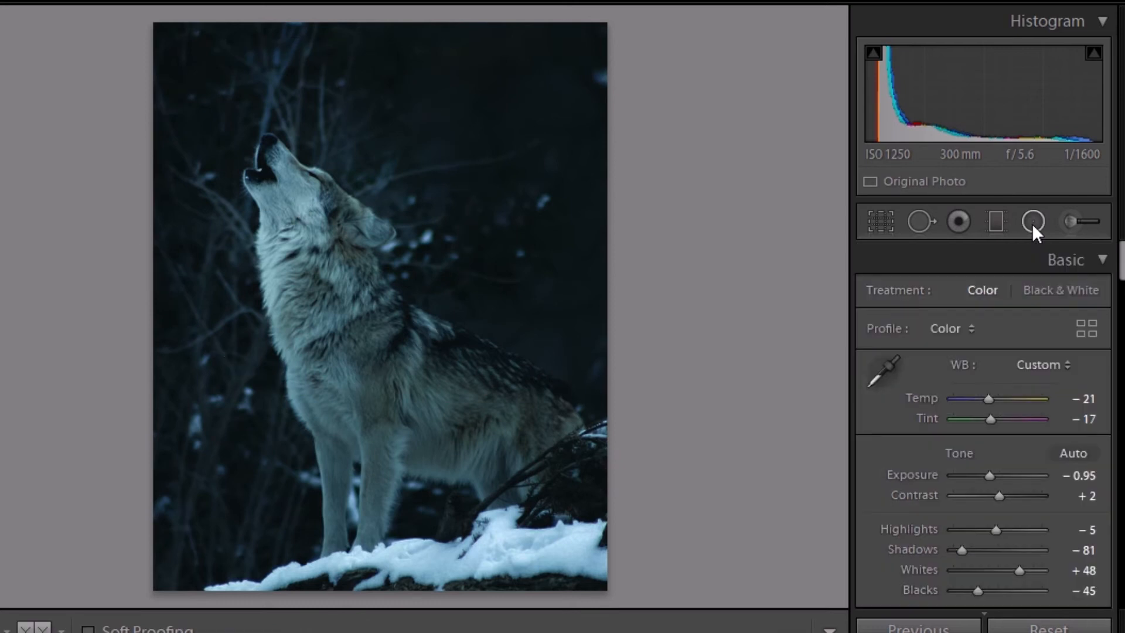
# Add a graduated filter from the photo's lower right corner toward the wolf's body, lower its exposure and shift it farther inward.
pyautogui.click(998, 224)
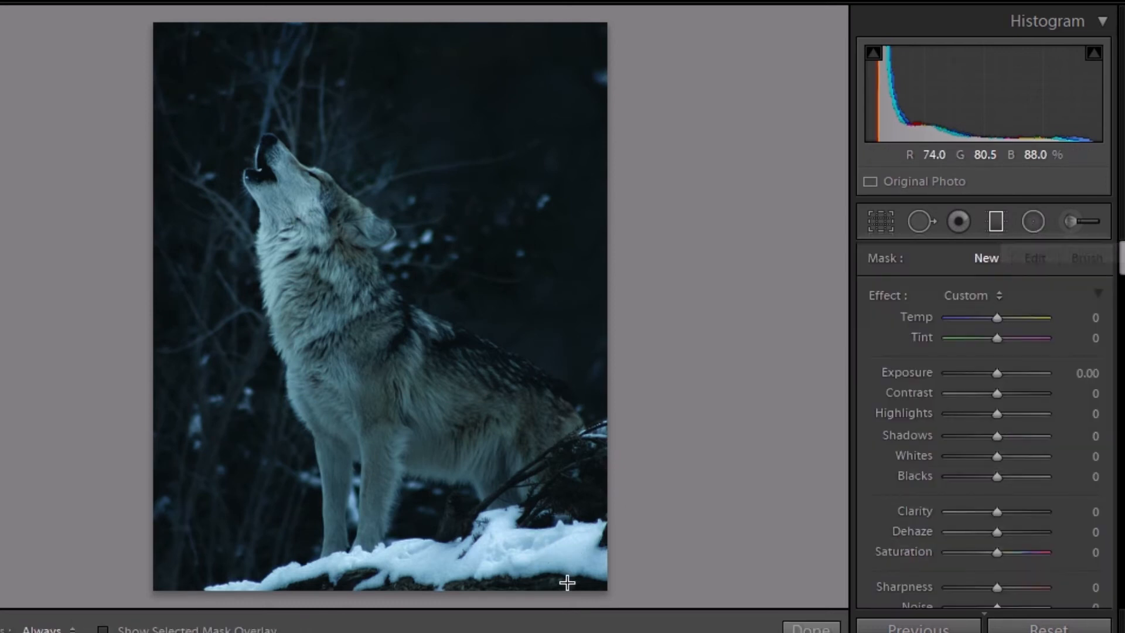
pyautogui.moveTo(570, 584); pyautogui.dragTo(482, 399)
pyautogui.moveTo(997, 372); pyautogui.dragTo(959, 371)
pyautogui.moveTo(455, 410); pyautogui.dragTo(431, 321)
pyautogui.click(997, 222)
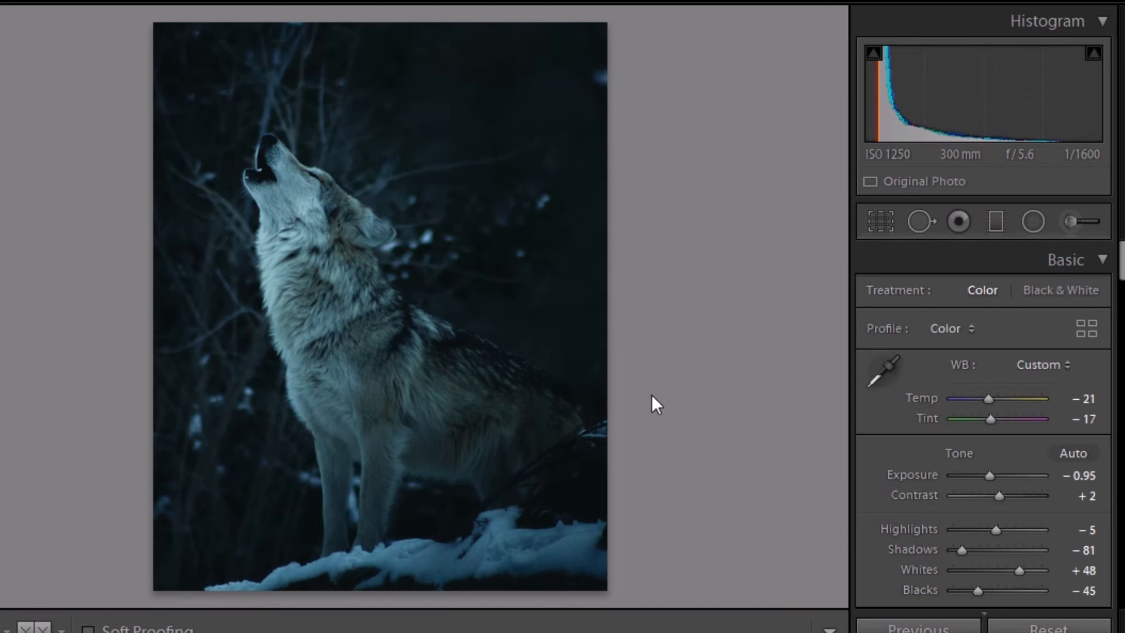
# Compare the finished grade with the original photo using the before and after views.
pyautogui.press('\\')
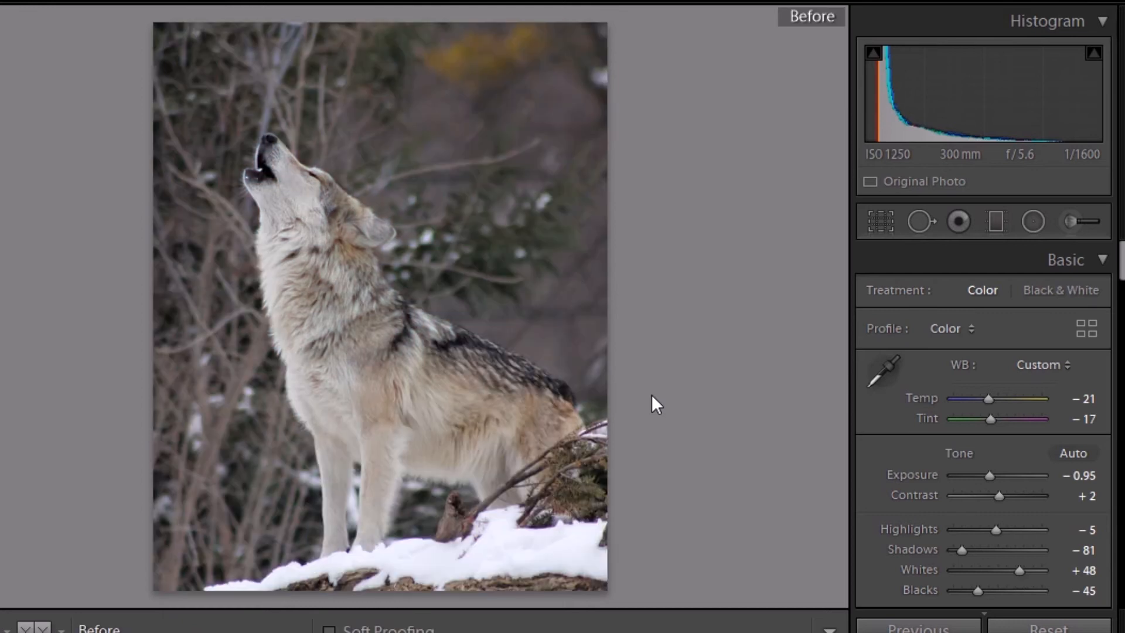
pyautogui.press('\\')
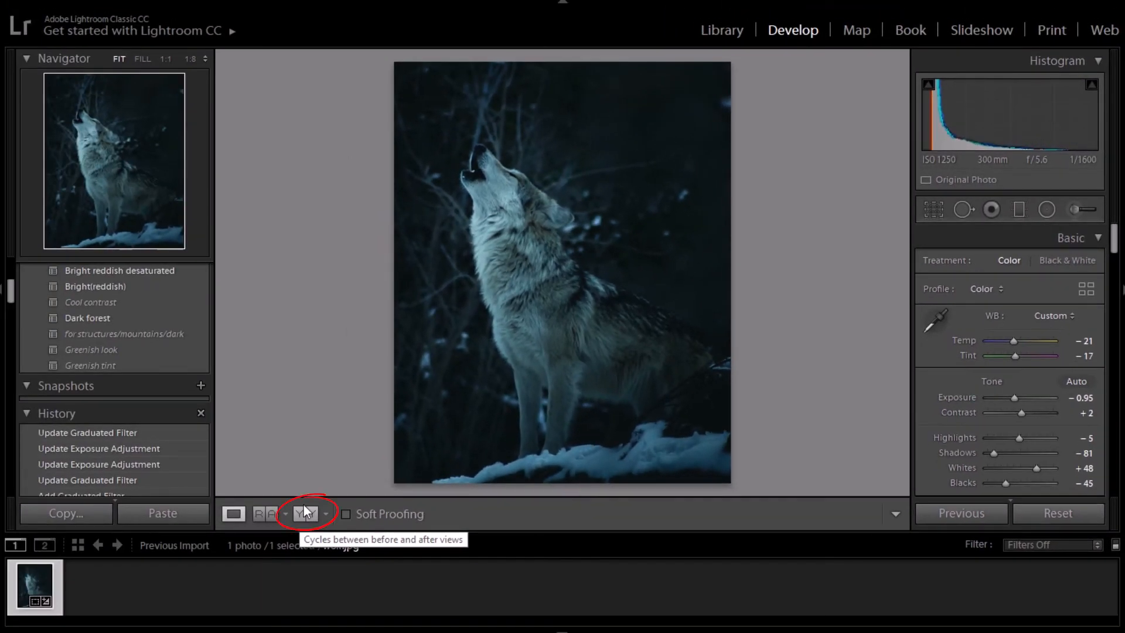
pyautogui.click(305, 515)
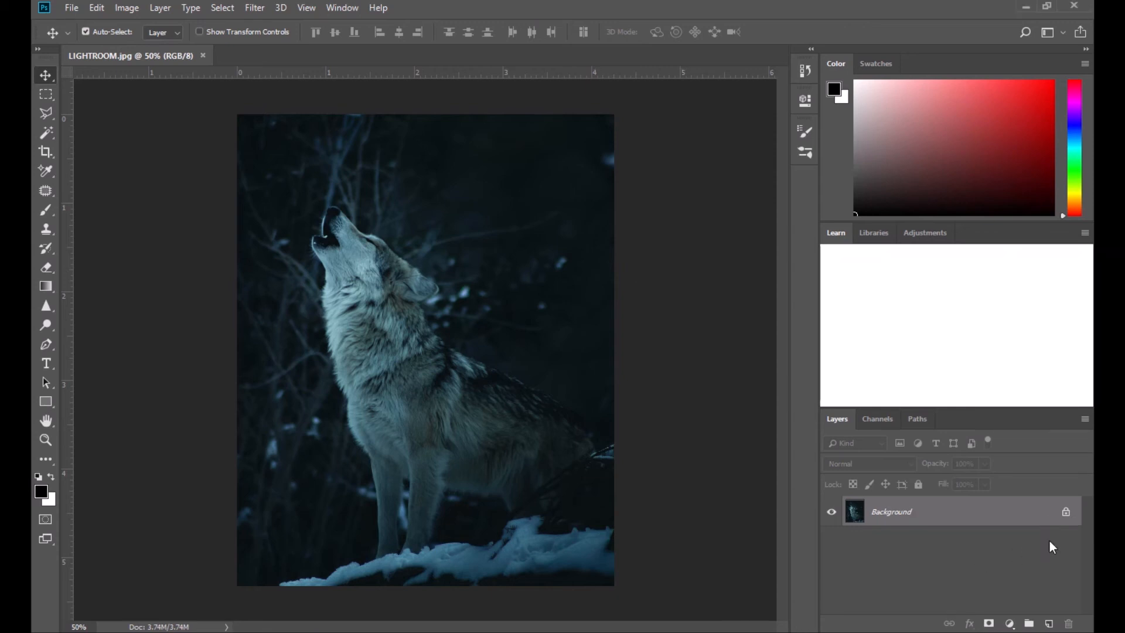
# Switch to Photoshop, duplicate the Background layer of LIGHTROOM.jpg and open the falling-snow PNG from the Downloads folder.
pyautogui.moveTo(1044, 522); pyautogui.dragTo(1049, 623)
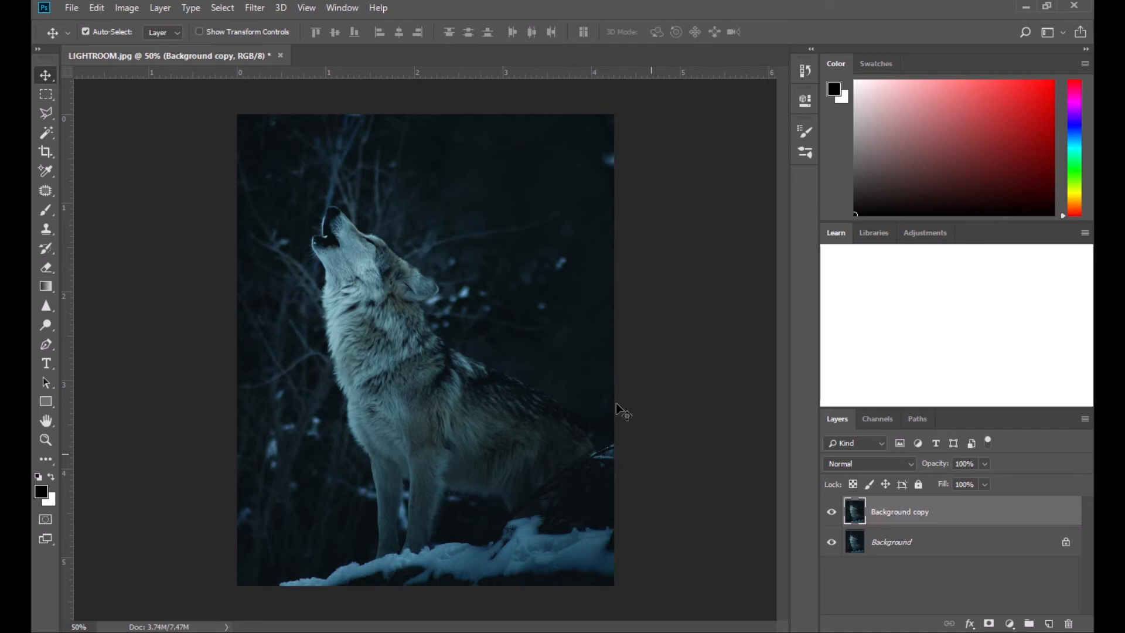
pyautogui.click(72, 7)
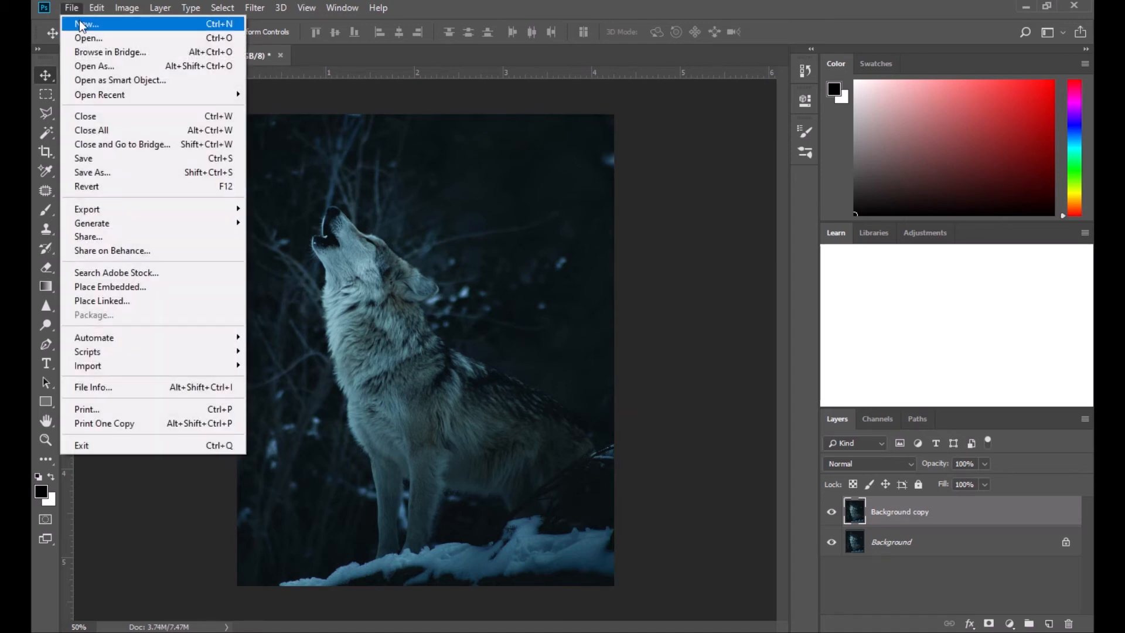
pyautogui.click(87, 37)
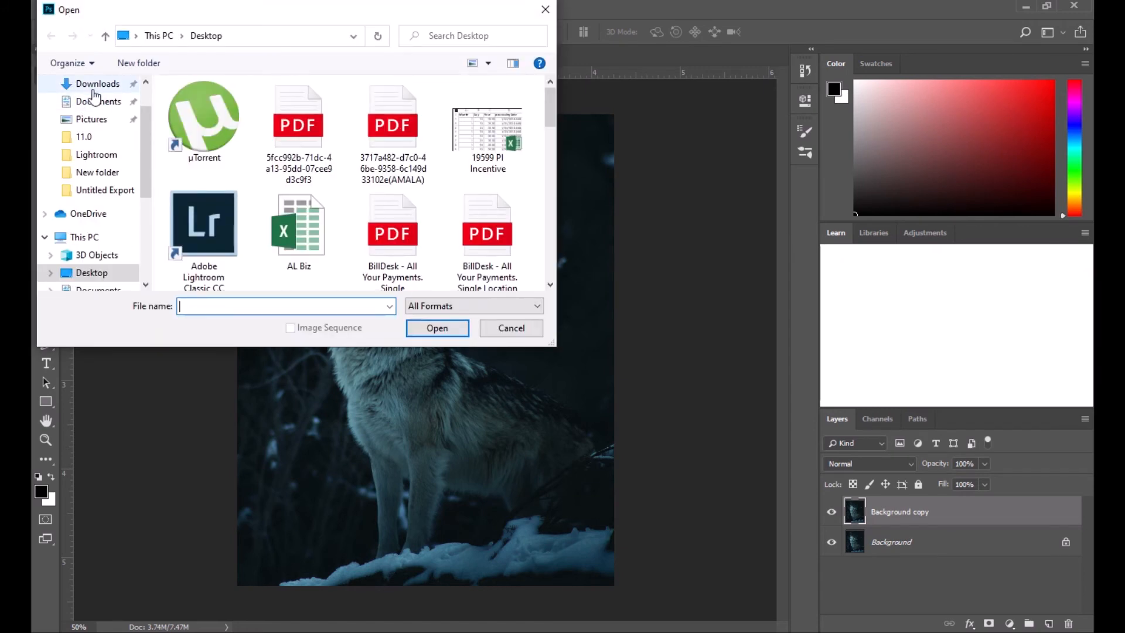
pyautogui.click(93, 84)
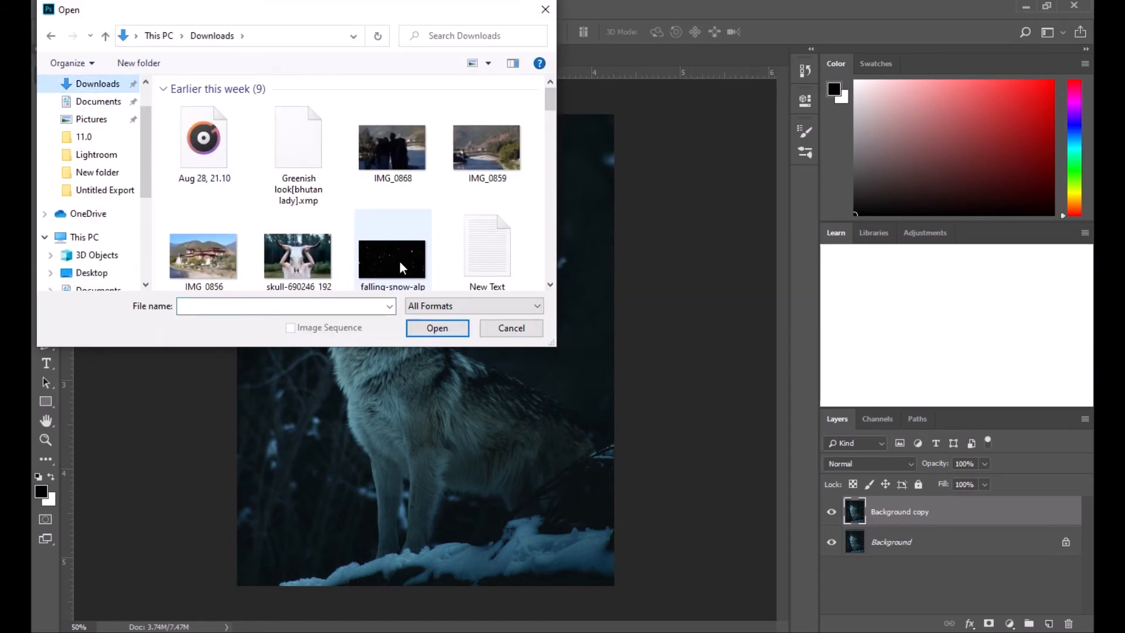
pyautogui.doubleClick(391, 260)
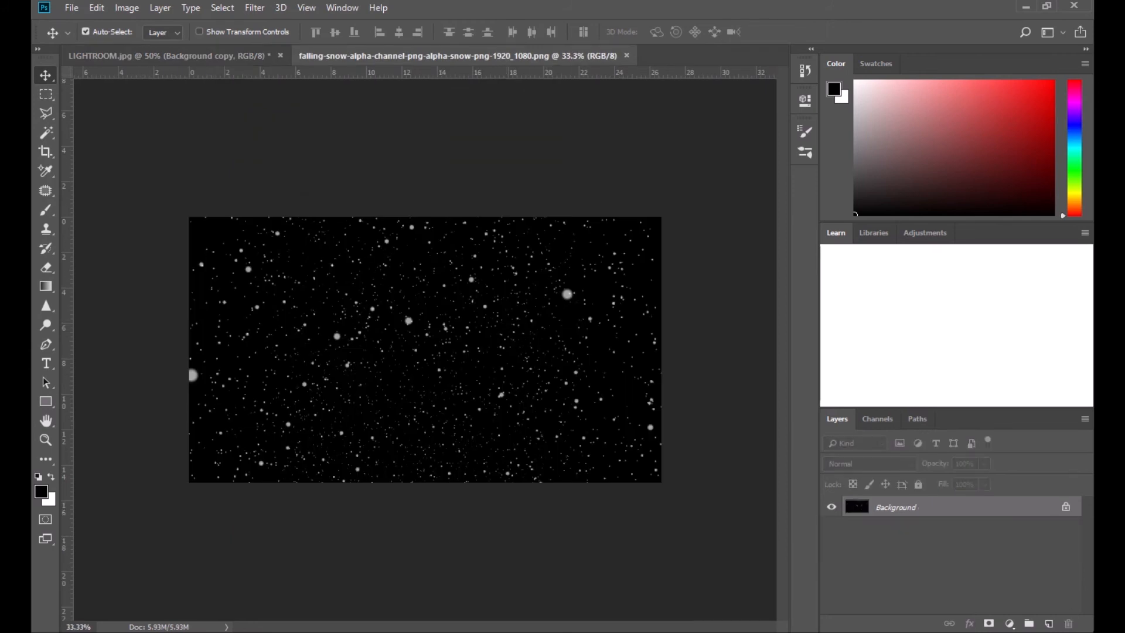
# Duplicate the snow image's Background layer, bring the copy into LIGHTROOM.jpg and position it over the middle of the wolf photo.
pyautogui.moveTo(1034, 514); pyautogui.dragTo(1049, 623)
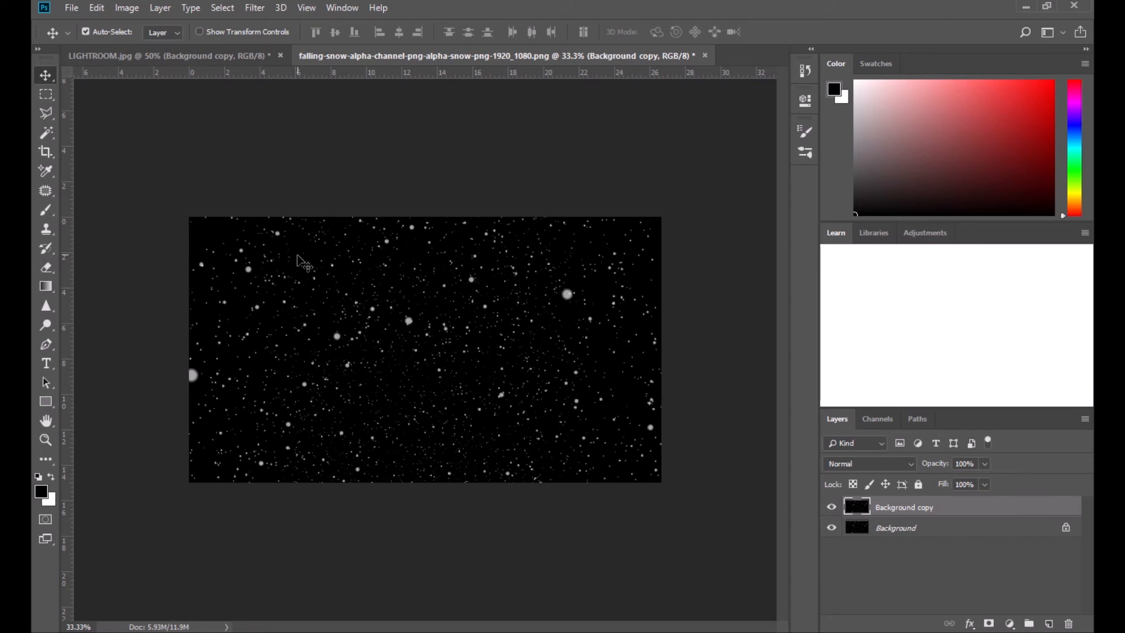
pyautogui.click(184, 60)
pyautogui.moveTo(184, 59); pyautogui.dragTo(364, 302)
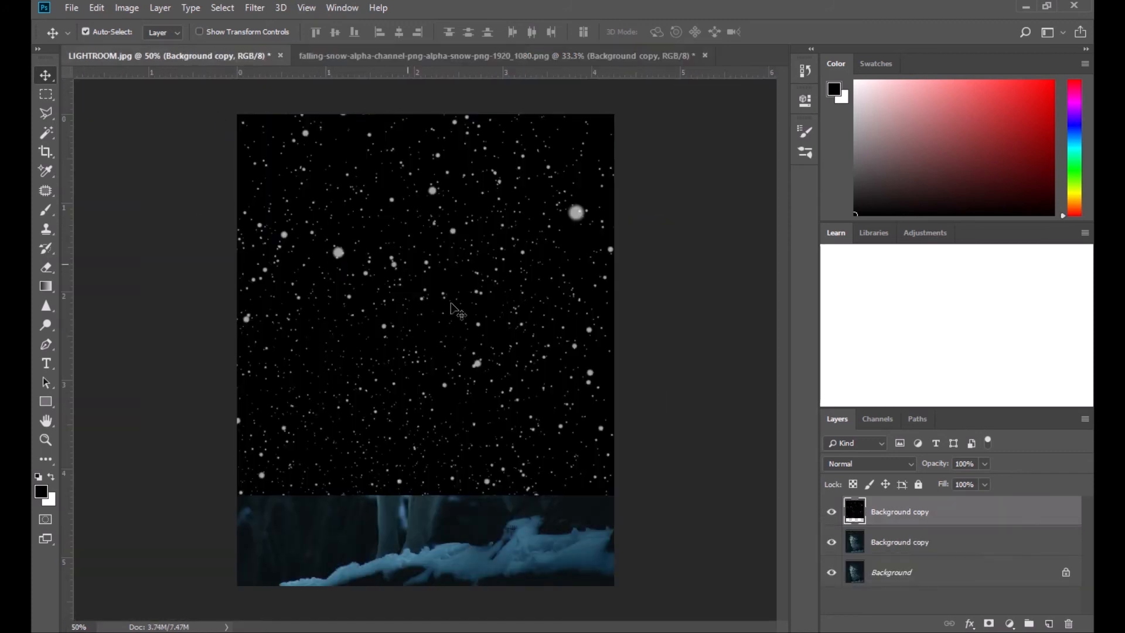
pyautogui.moveTo(476, 326); pyautogui.dragTo(487, 380)
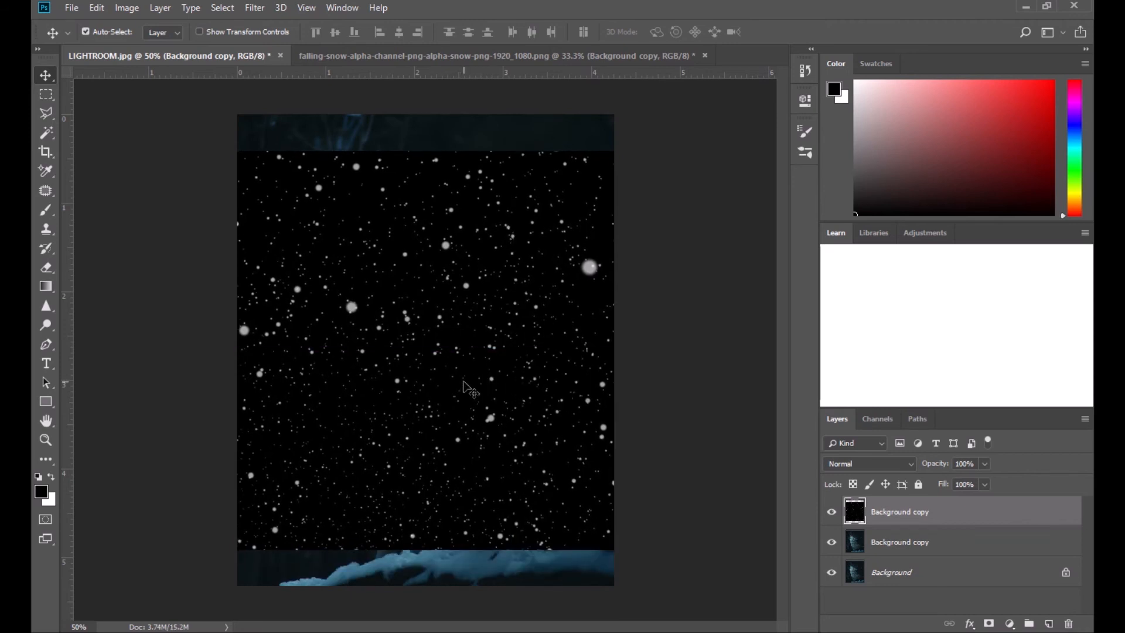
# Scale the snow layer proportionally to about 118% so it covers the whole wolf photo, and apply the transform.
pyautogui.hotkey('ctrl', 't')
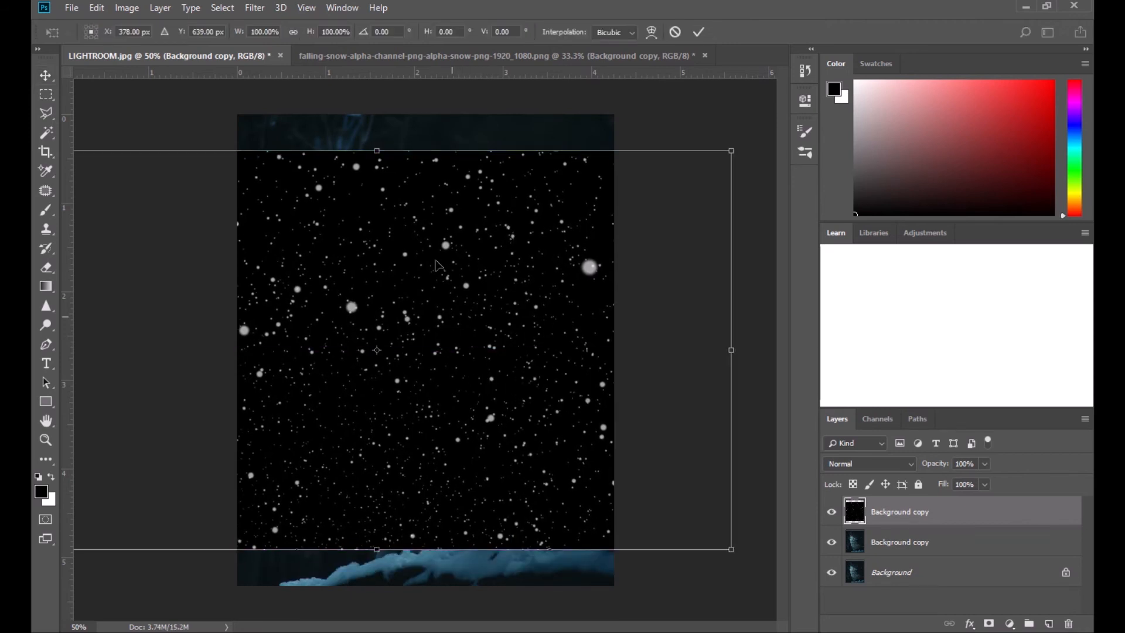
pyautogui.moveTo(377, 152); pyautogui.dragTo(375, 115)
pyautogui.hotkey('ctrl', 'z')
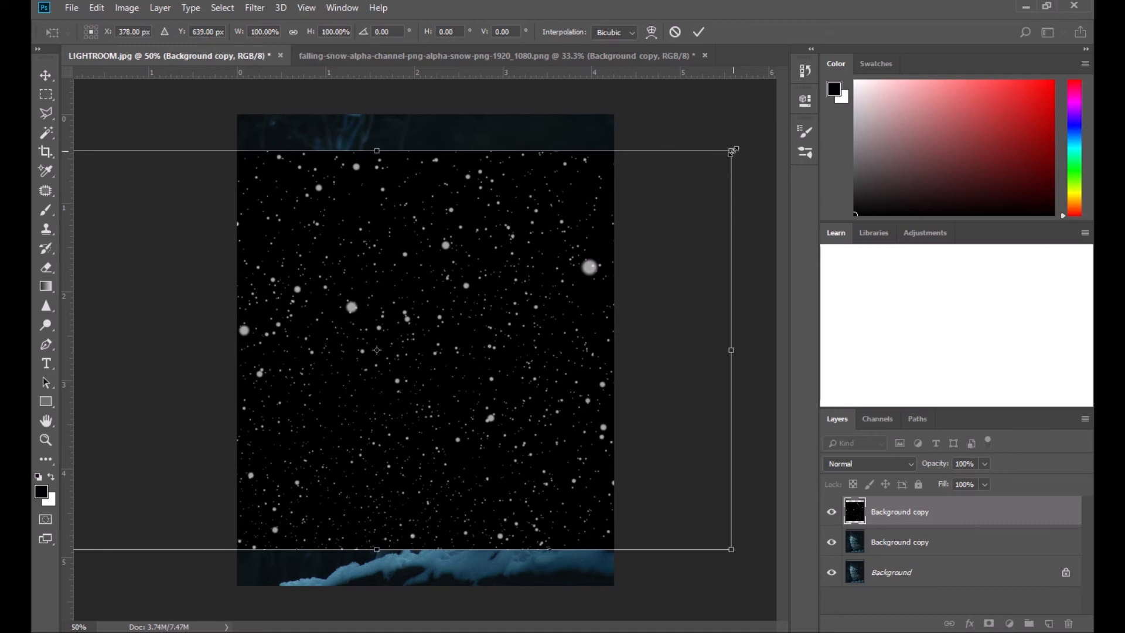
pyautogui.moveTo(732, 151); pyautogui.dragTo(767, 63)
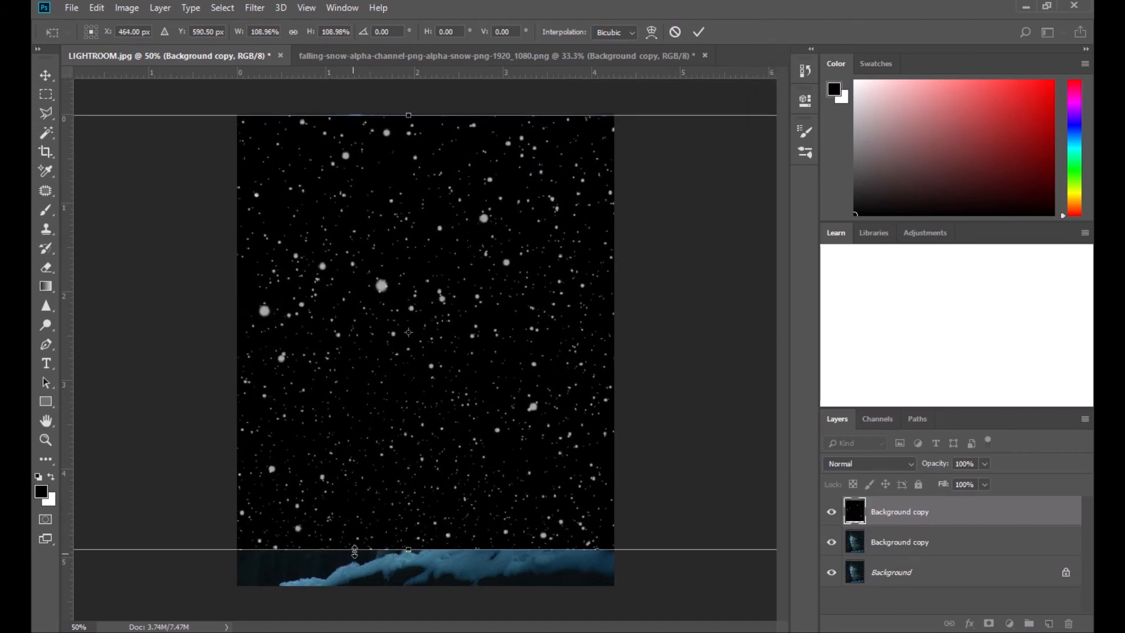
pyautogui.hotkey('ctrl', '-')
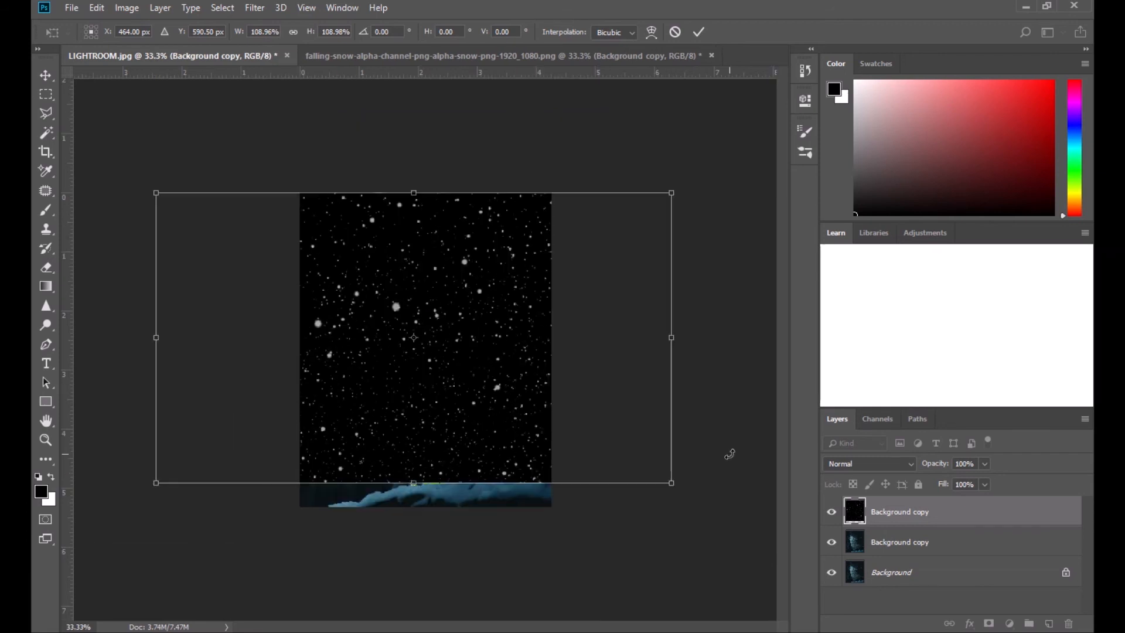
pyautogui.moveTo(672, 483); pyautogui.dragTo(707, 524)
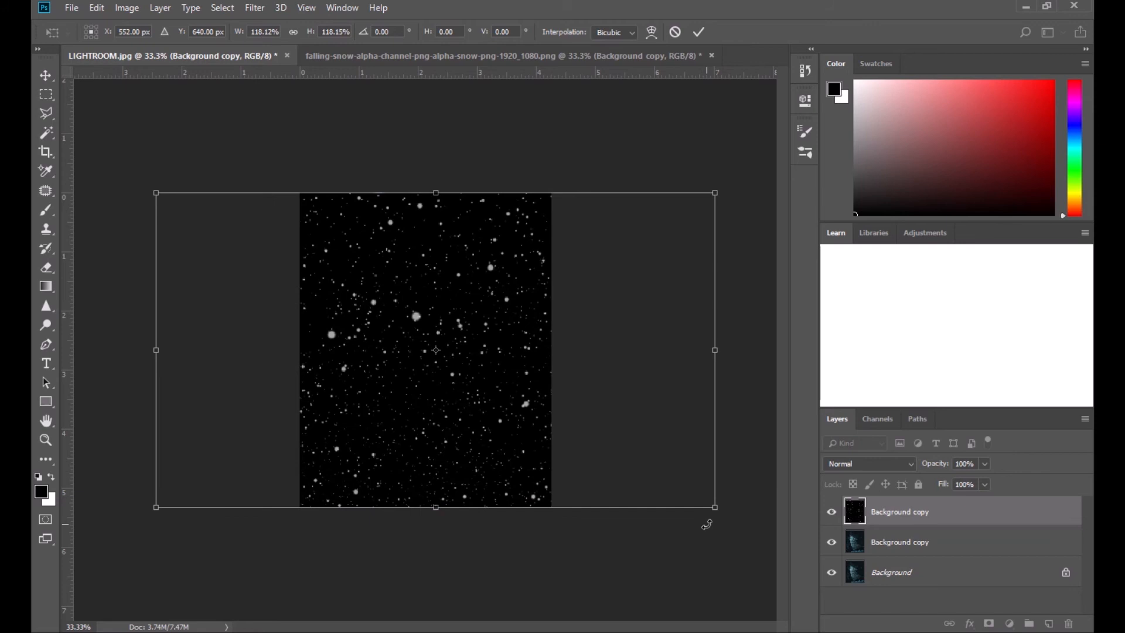
pyautogui.press('Return')
pyautogui.hotkey('ctrl', '0')
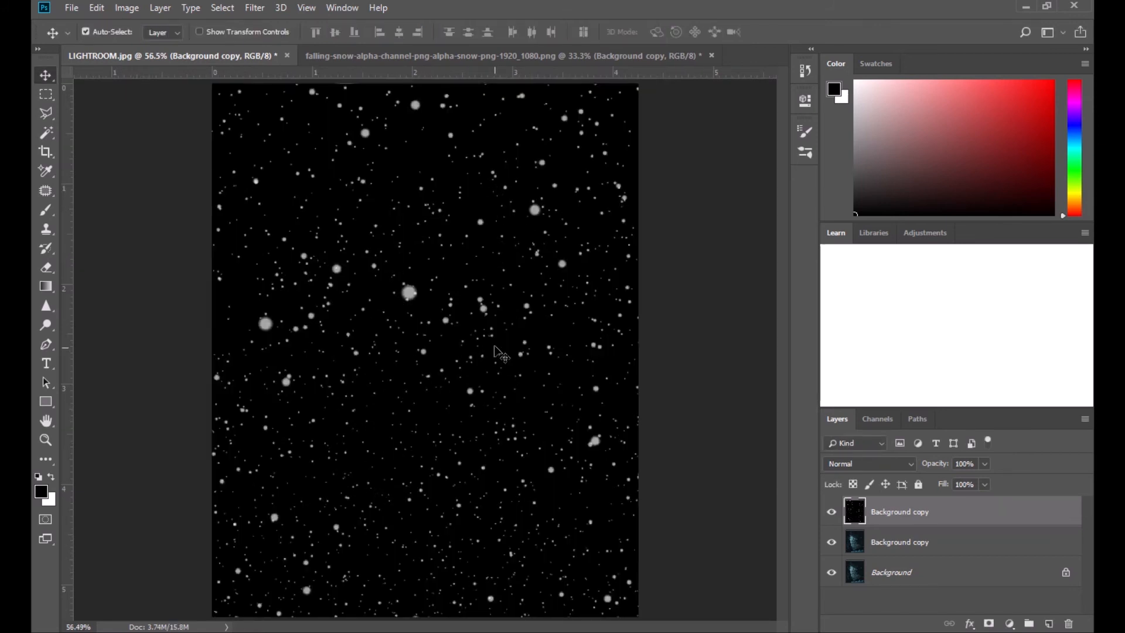
pyautogui.click(254, 9)
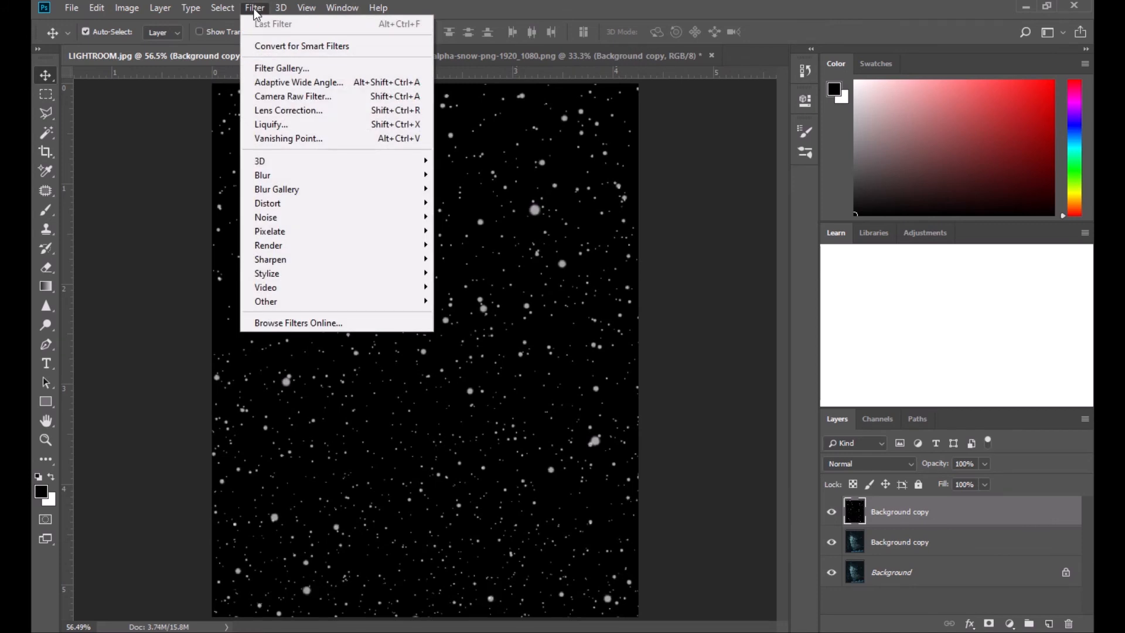
pyautogui.moveTo(289, 175)
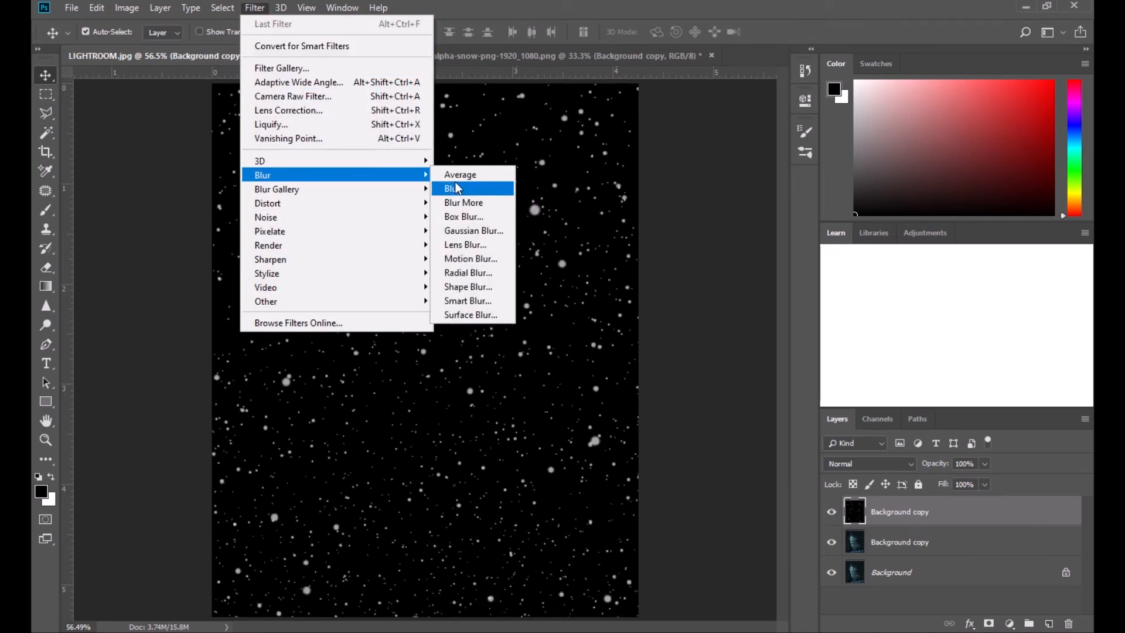
pyautogui.click(469, 258)
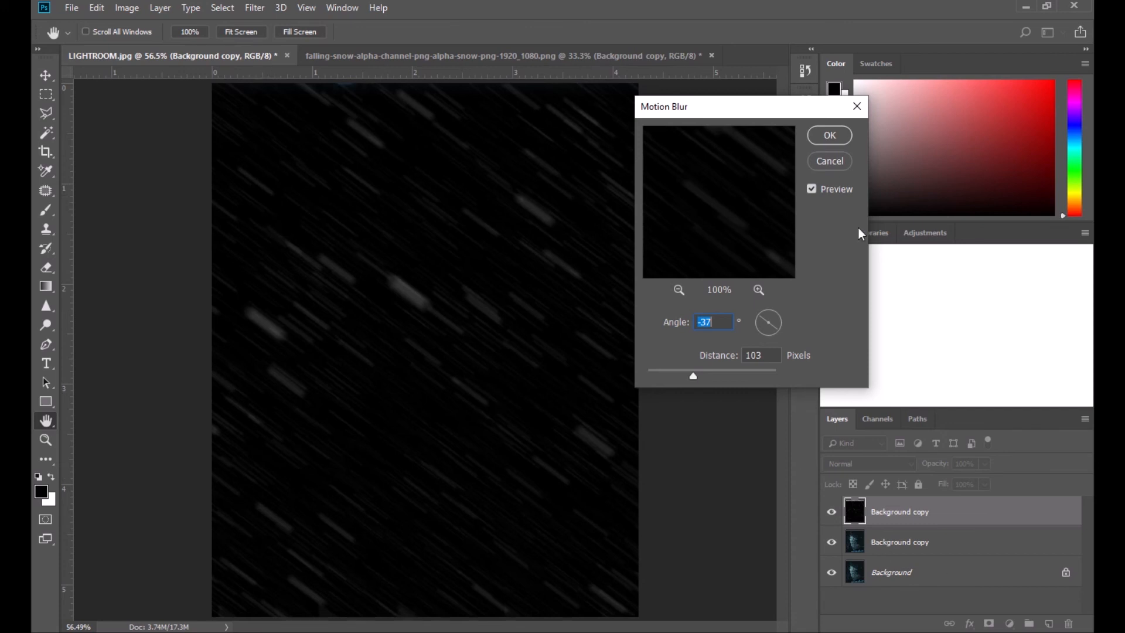
pyautogui.click(834, 166)
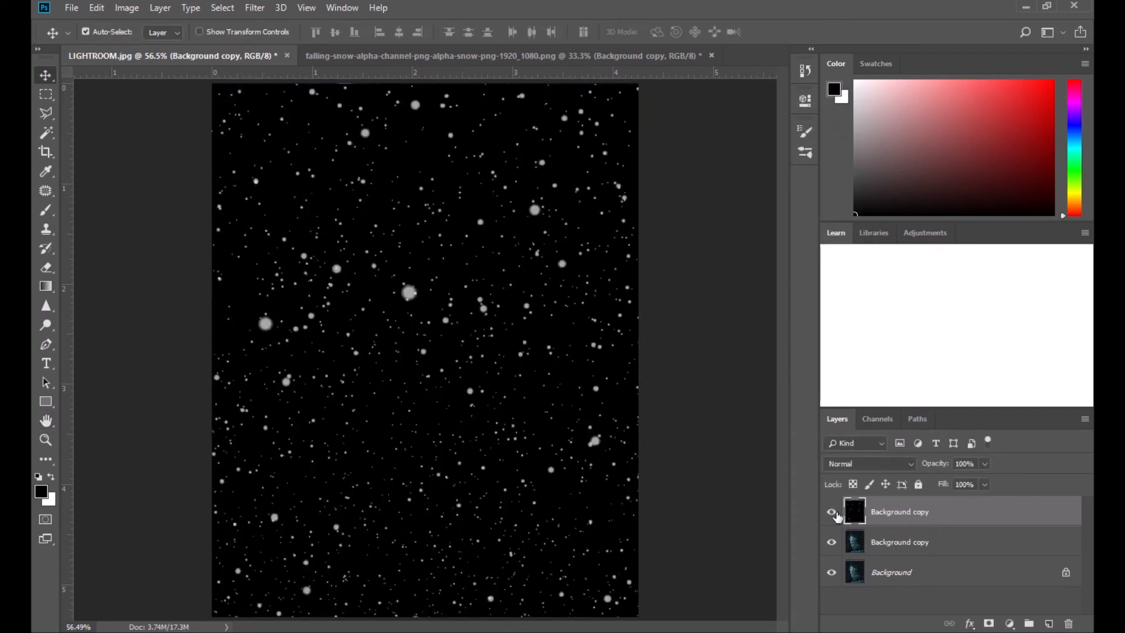
pyautogui.click(832, 512)
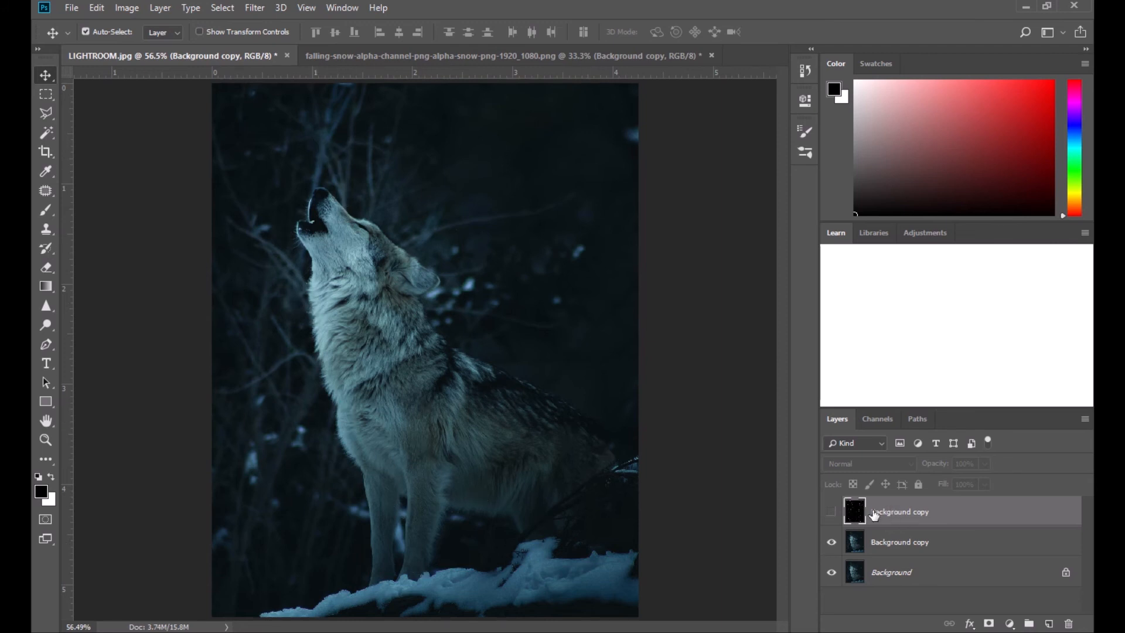
pyautogui.click(832, 513)
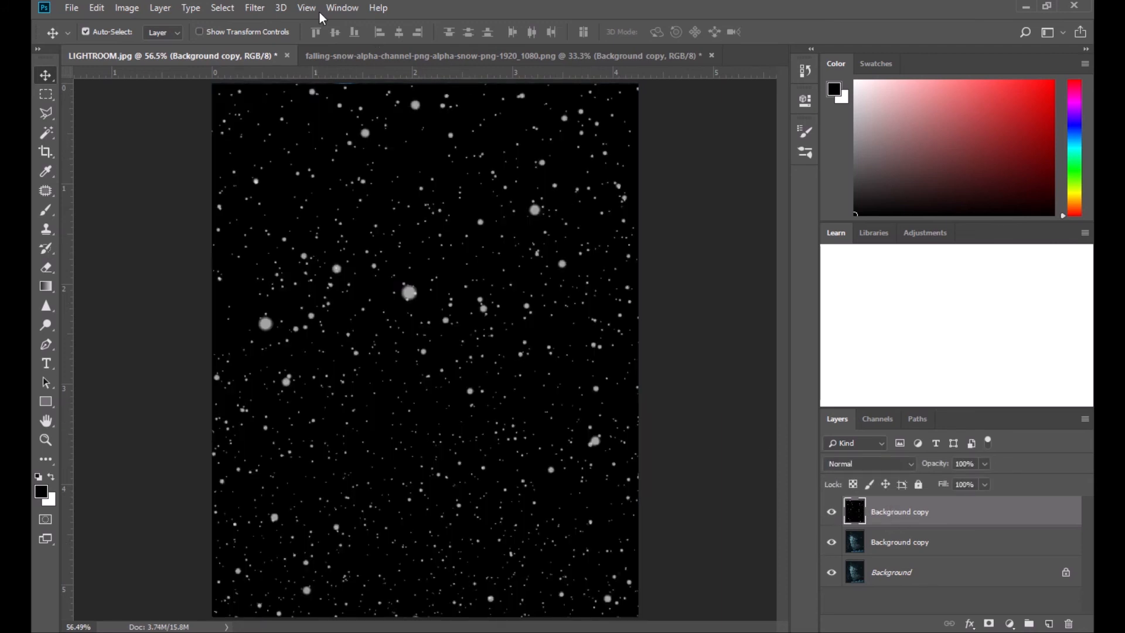
# Start a Motion Blur on the snow layer and set its angle to -51° for diagonally falling streaks.
pyautogui.click(262, 10)
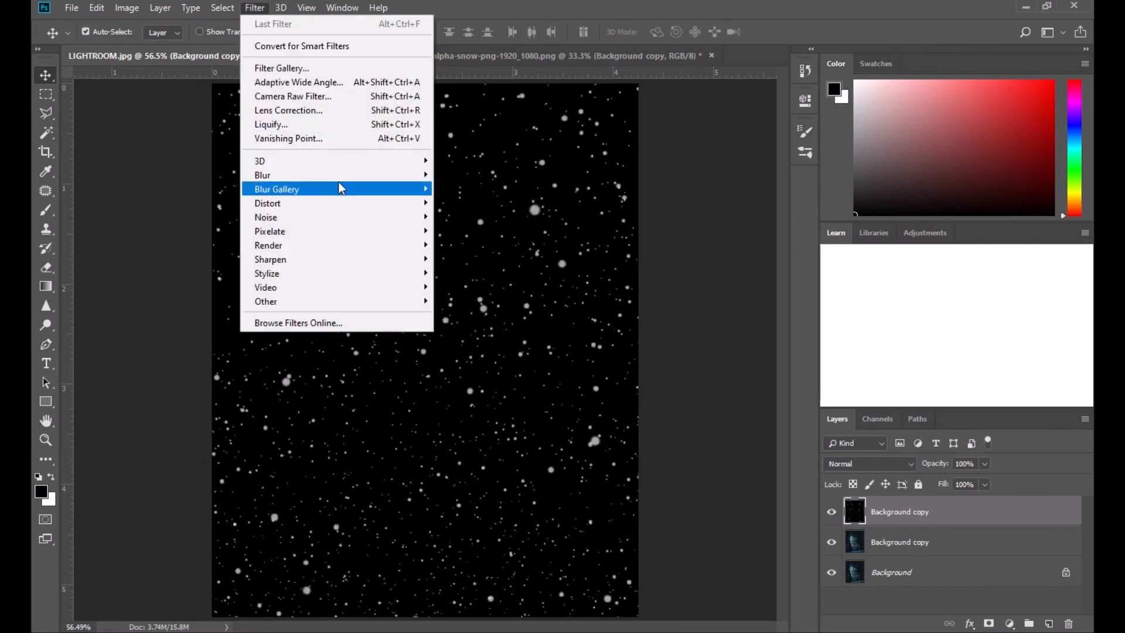
pyautogui.moveTo(340, 175)
pyautogui.click(472, 258)
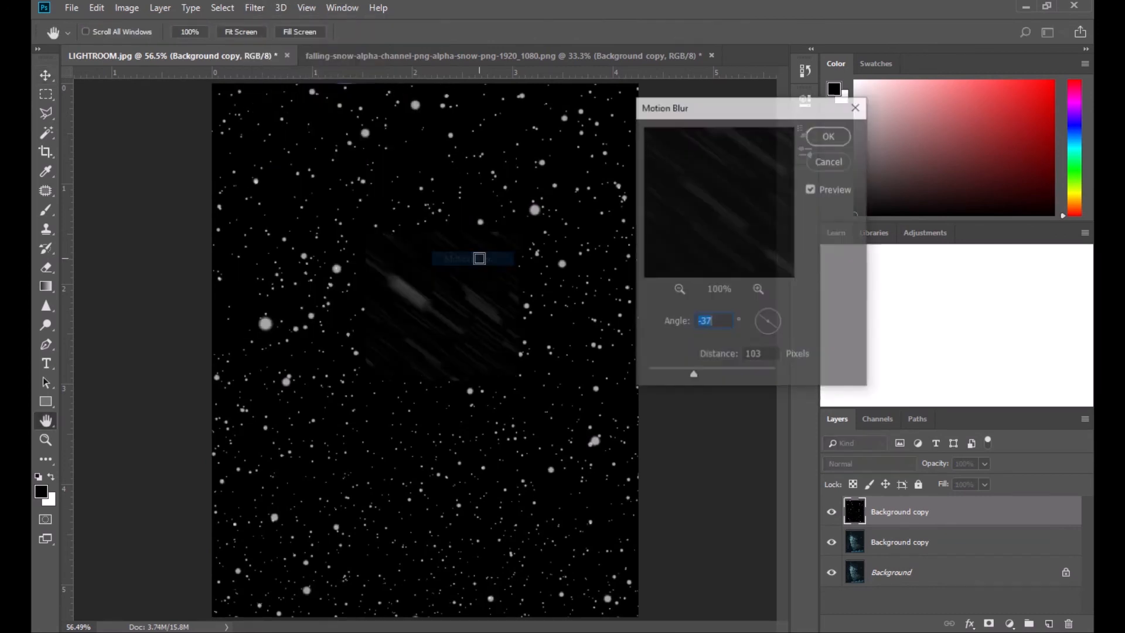
pyautogui.moveTo(779, 331)
pyautogui.mouseDown()
pyautogui.moveTo(782, 319)
pyautogui.moveTo(769, 335)
pyautogui.mouseUp()
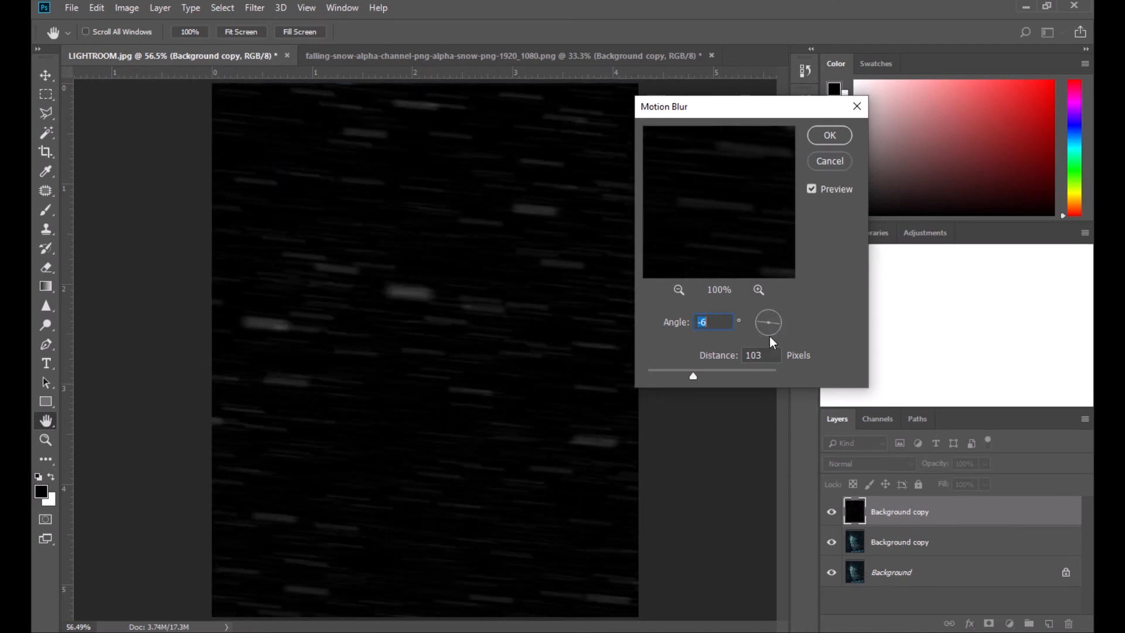
pyautogui.click(778, 333)
pyautogui.click(778, 331)
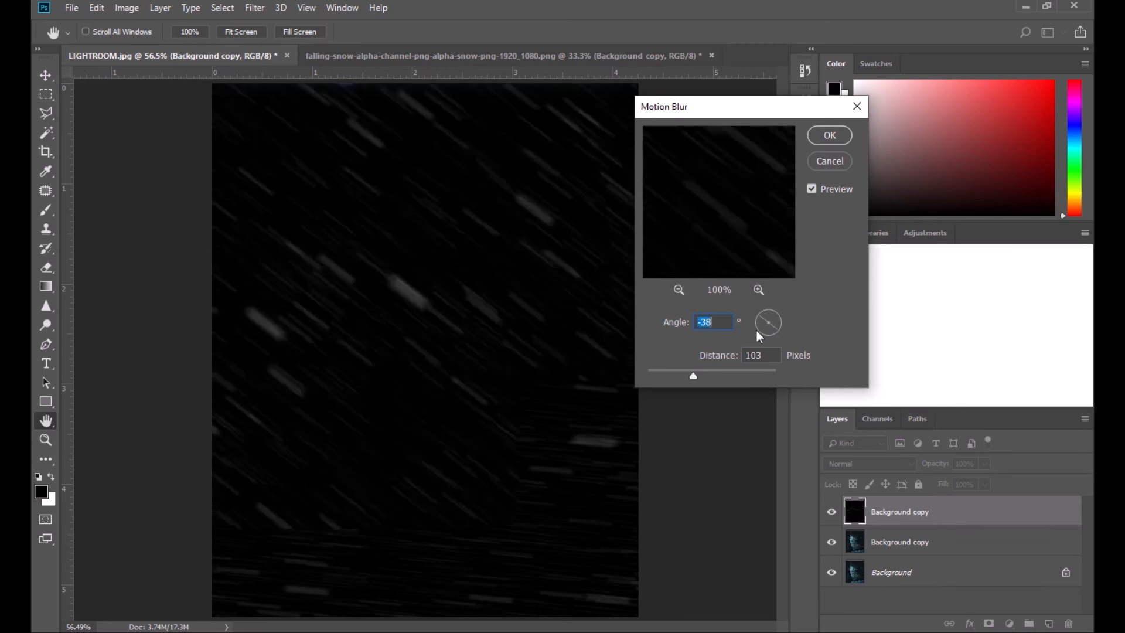
pyautogui.click(774, 335)
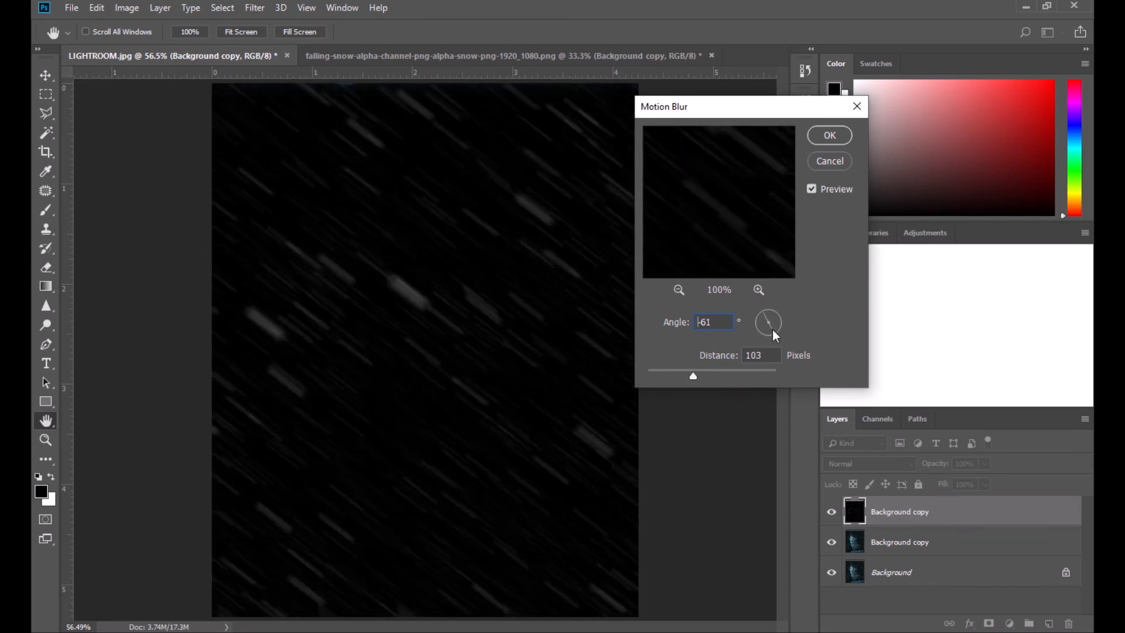
pyautogui.click(777, 334)
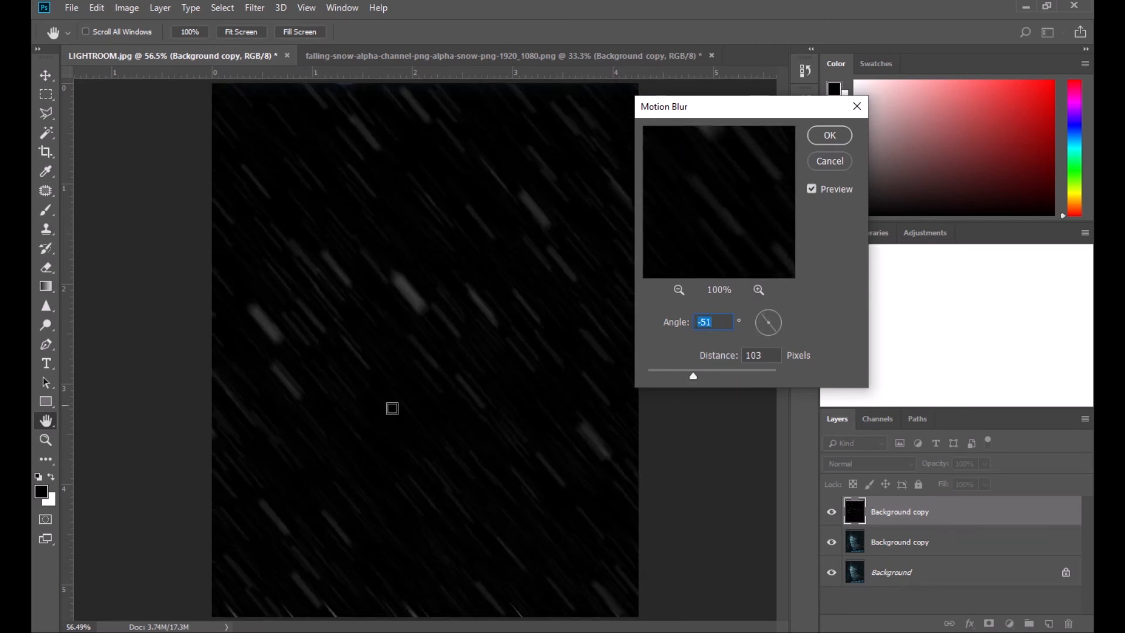
# Shorten the Motion Blur distance to give the snow shorter streaks and apply the filter.
pyautogui.moveTo(723, 380); pyautogui.dragTo(674, 379)
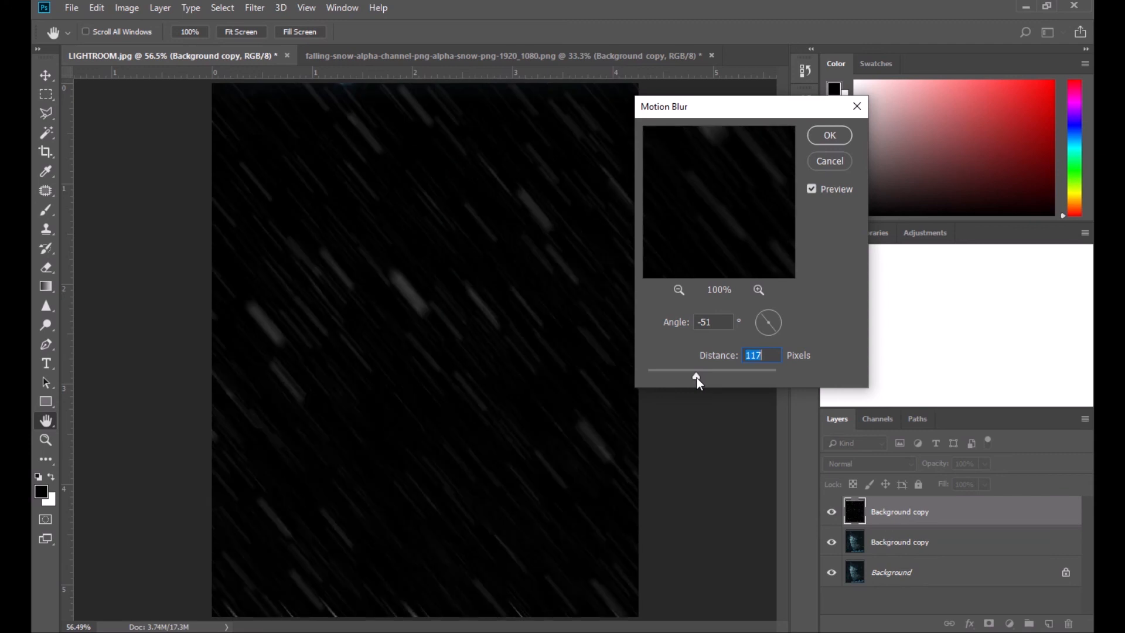
pyautogui.moveTo(698, 381); pyautogui.dragTo(687, 378)
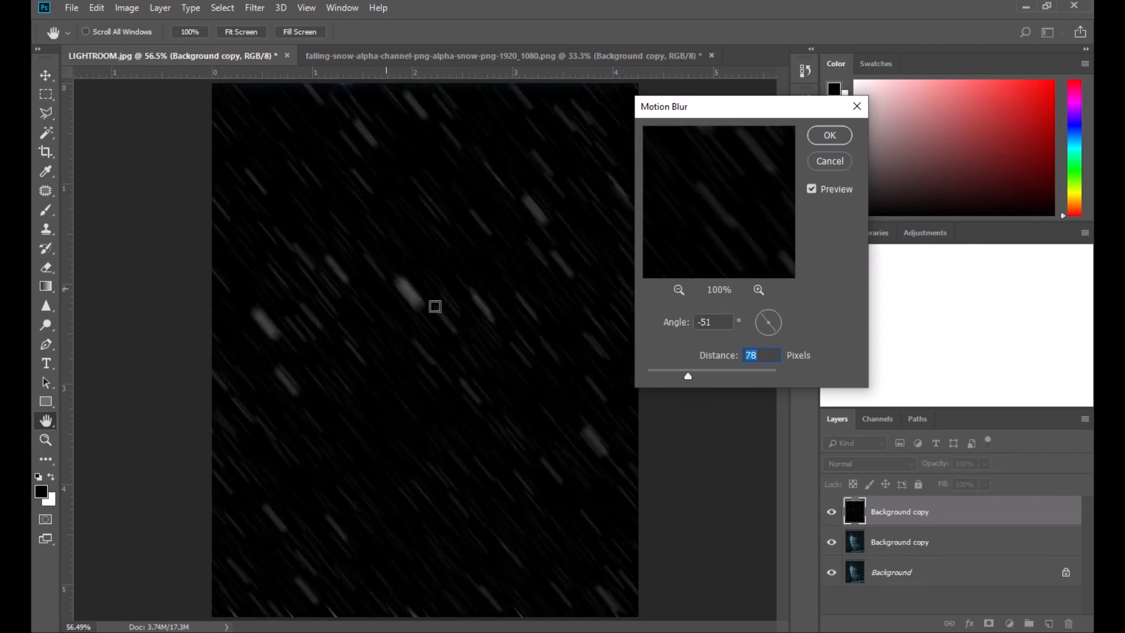
pyautogui.moveTo(683, 382); pyautogui.dragTo(684, 378)
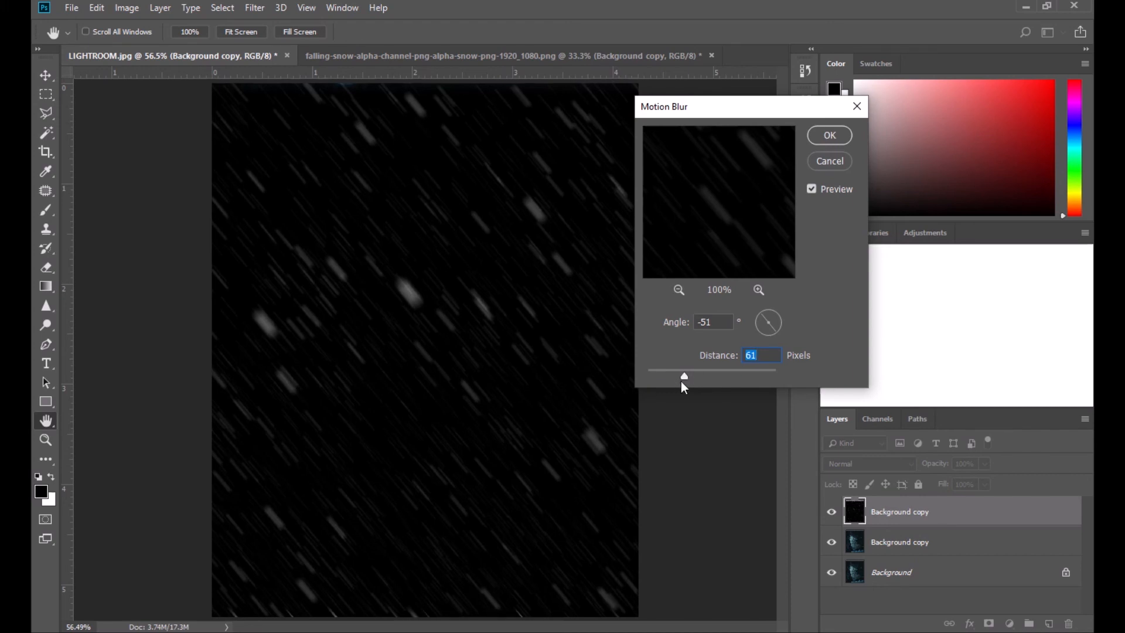
pyautogui.moveTo(683, 382); pyautogui.dragTo(687, 380)
pyautogui.click(758, 354)
pyautogui.click(829, 136)
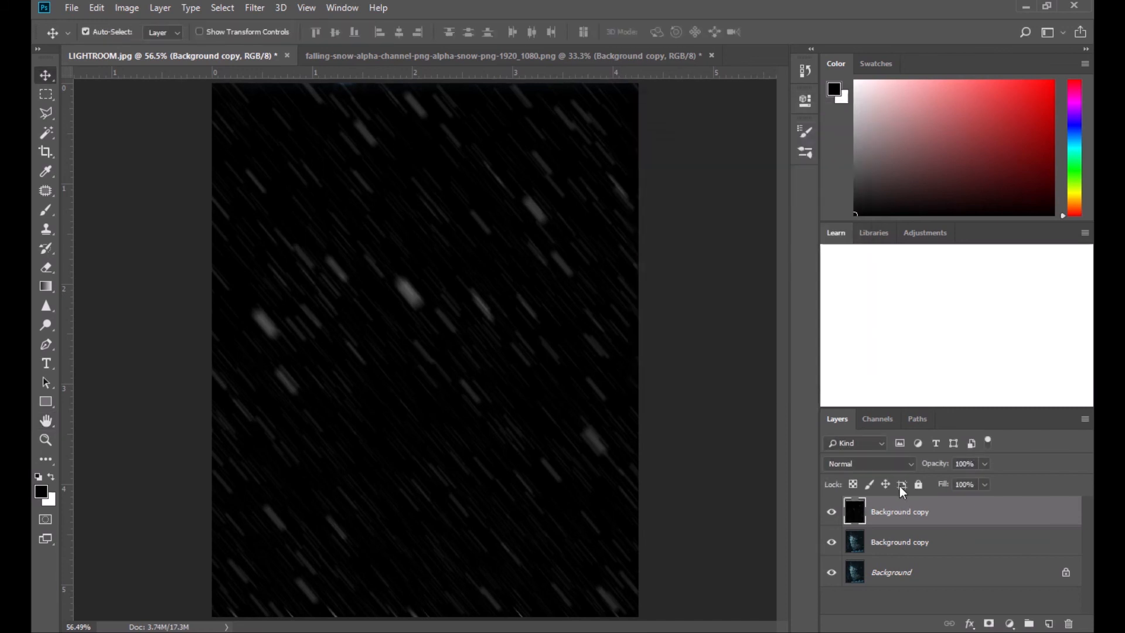
# Set the snow layer's blend mode to Screen and its opacity to 80%.
pyautogui.click(878, 466)
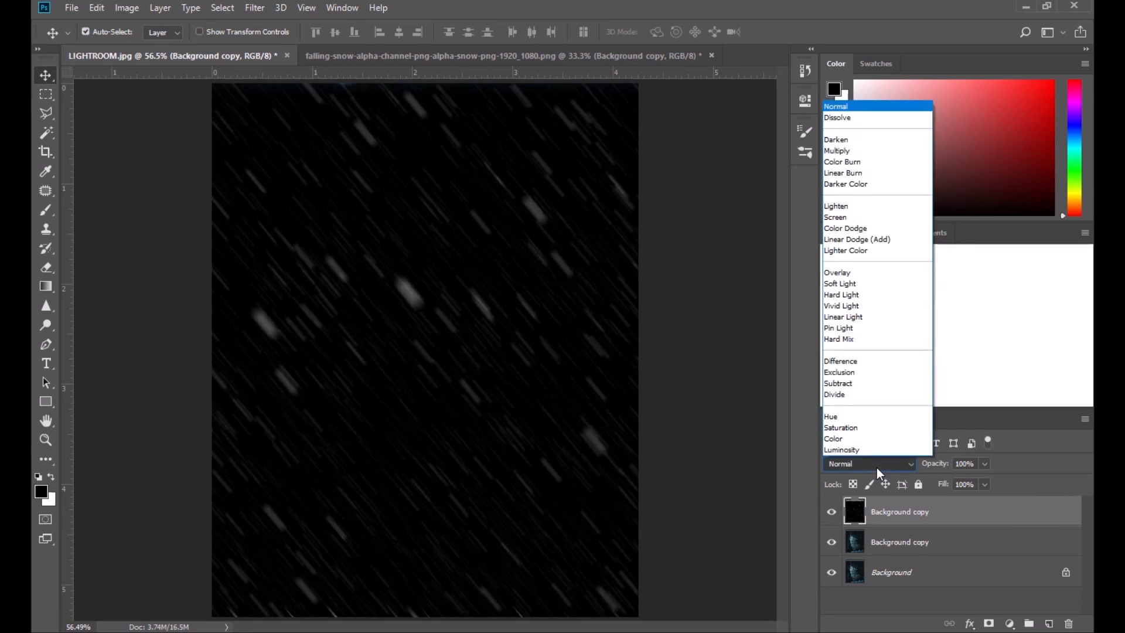
pyautogui.click(865, 218)
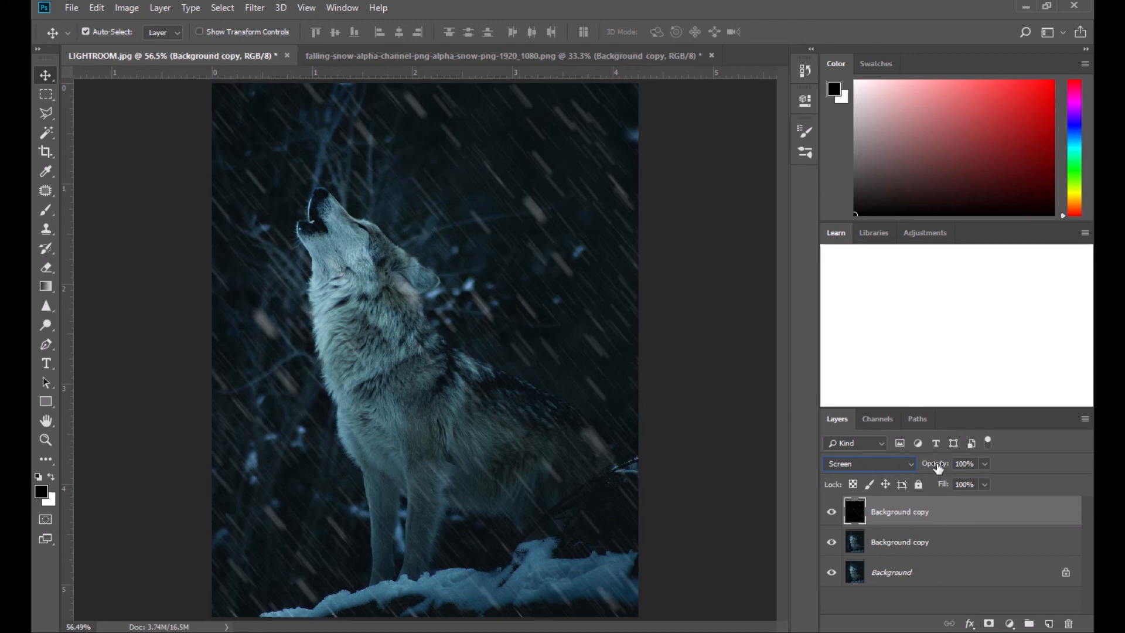
pyautogui.moveTo(928, 467); pyautogui.dragTo(924, 466)
pyautogui.hotkey('ctrl', '-')
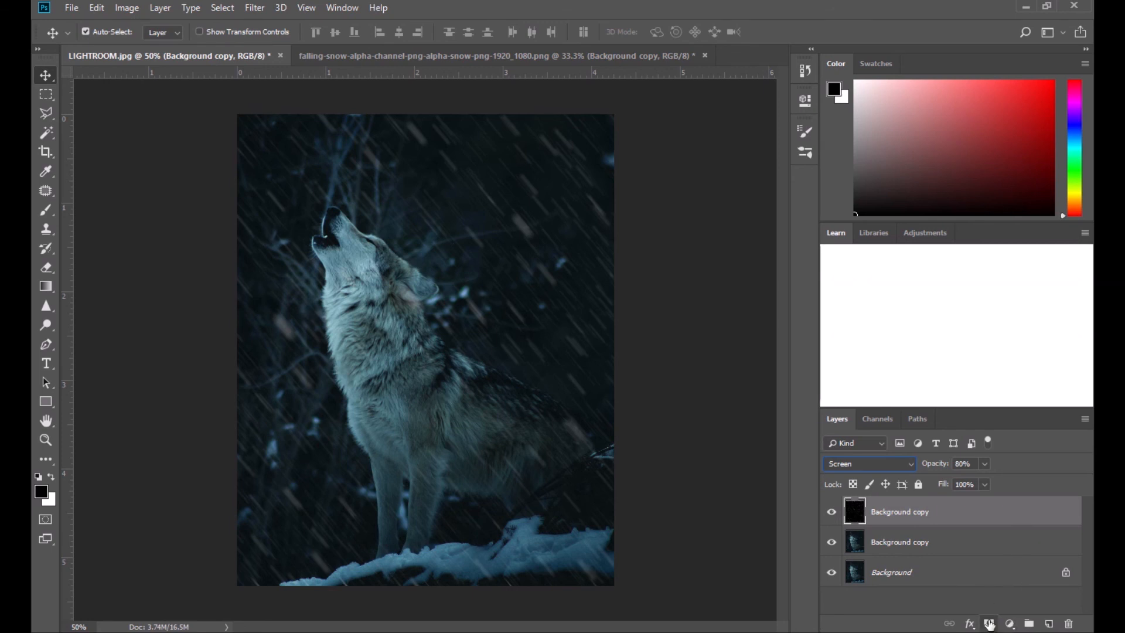
# Add a layer mask to the snow layer and set up the Brush at 197 px with black as foreground colour.
pyautogui.click(989, 625)
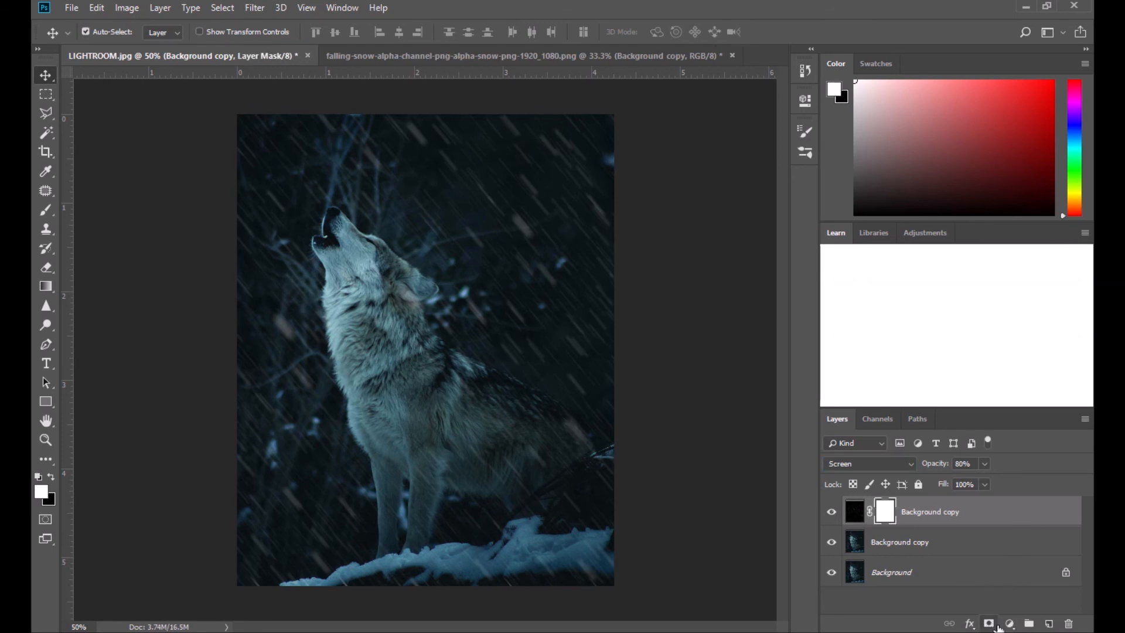
pyautogui.click(50, 214)
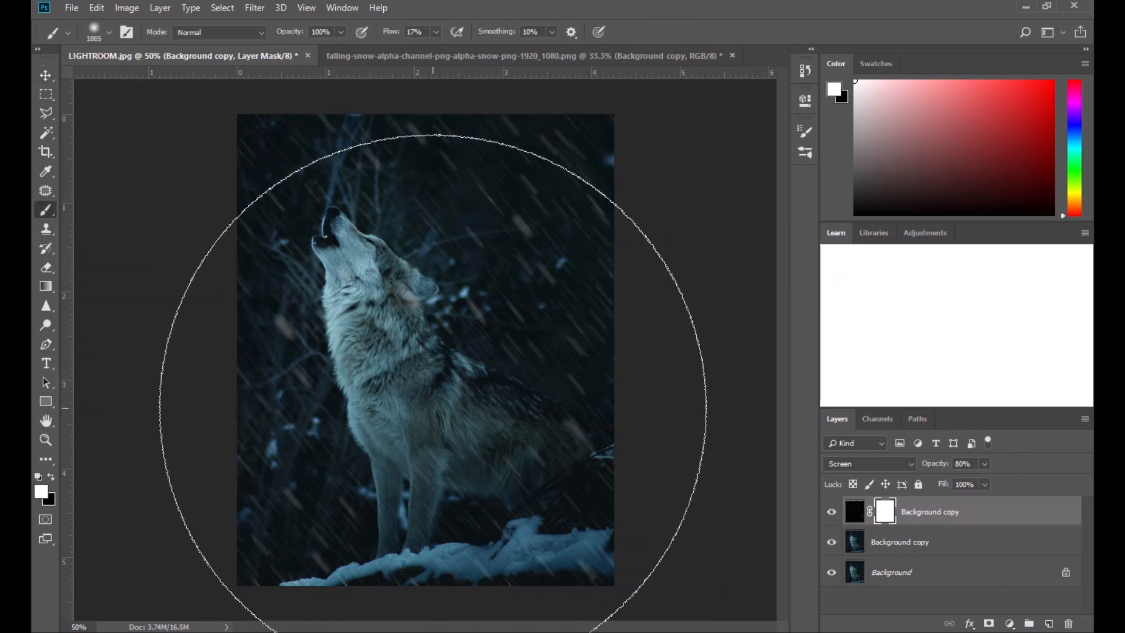
pyautogui.moveTo(510, 357)
pyautogui.mouseDown()
pyautogui.moveTo(259, 365)
pyautogui.moveTo(199, 357)
pyautogui.moveTo(196, 334)
pyautogui.mouseUp()
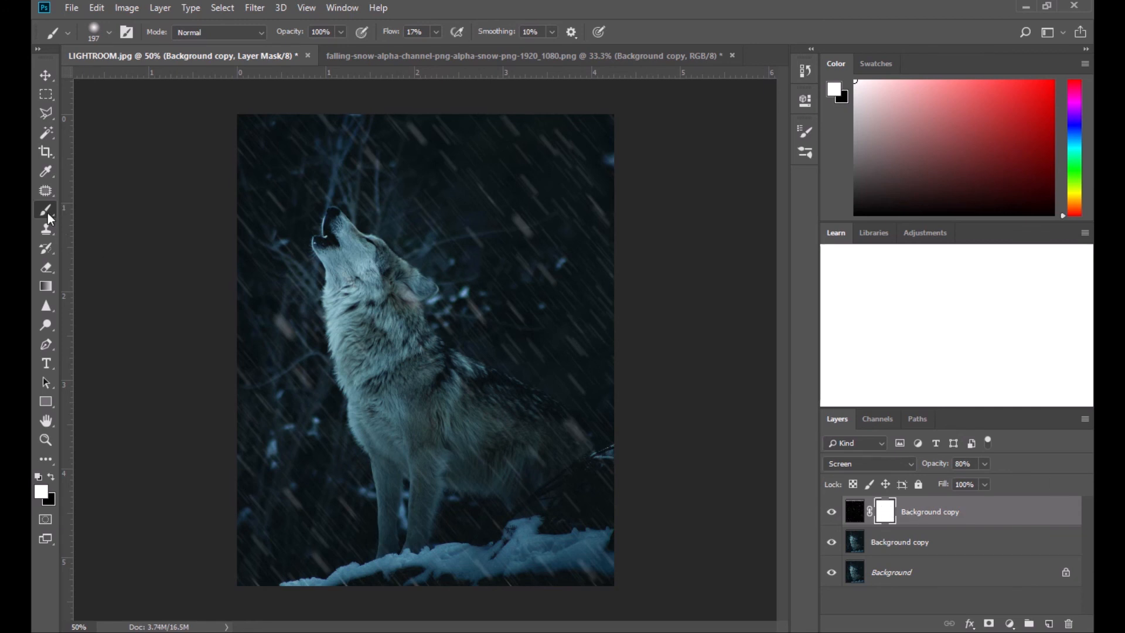
pyautogui.click(52, 479)
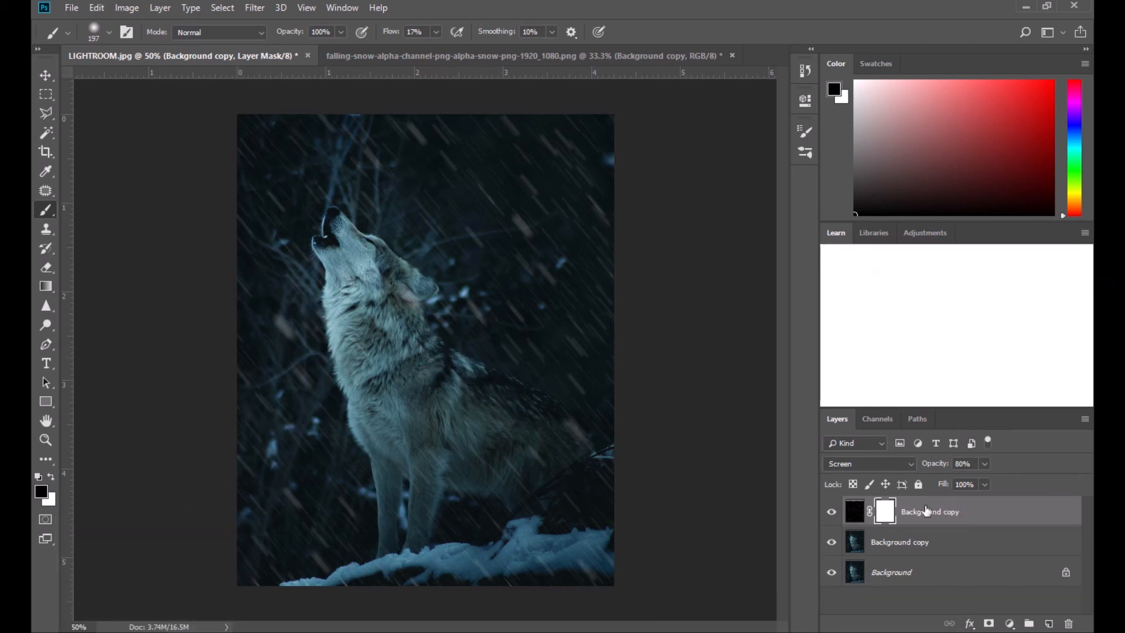
# Paint black on the snow layer's mask over the wolf's head and chest and the upper right background, raising brush flow to 36% and size to 617.
pyautogui.moveTo(312, 275); pyautogui.dragTo(337, 275)
pyautogui.moveTo(365, 235)
pyautogui.mouseDown()
pyautogui.moveTo(339, 258)
pyautogui.moveTo(360, 227)
pyautogui.moveTo(377, 338)
pyautogui.moveTo(320, 203)
pyautogui.mouseUp()
pyautogui.moveTo(391, 35); pyautogui.dragTo(402, 35)
pyautogui.moveTo(452, 350); pyautogui.dragTo(503, 350)
pyautogui.moveTo(363, 287); pyautogui.dragTo(353, 351)
pyautogui.click(628, 563)
pyautogui.moveTo(545, 188); pyautogui.dragTo(493, 156)
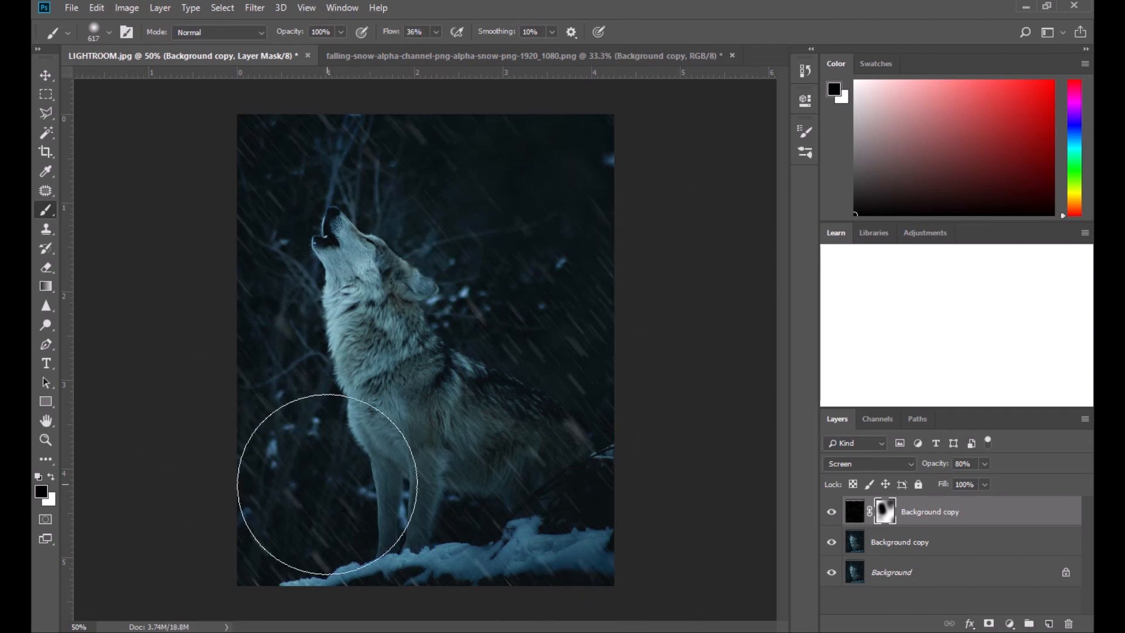
# Compare the snow composite with the Background layer alone, viewing the whole image fitted on screen.
pyautogui.hotkey('ctrl', '-')
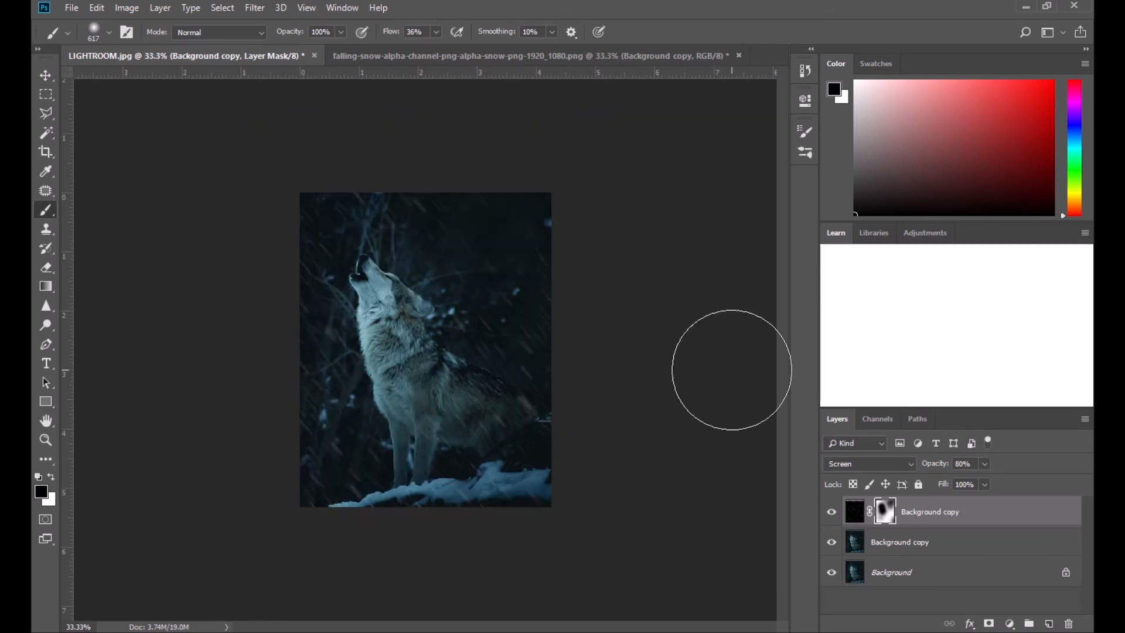
pyautogui.hotkey('ctrl', '+')
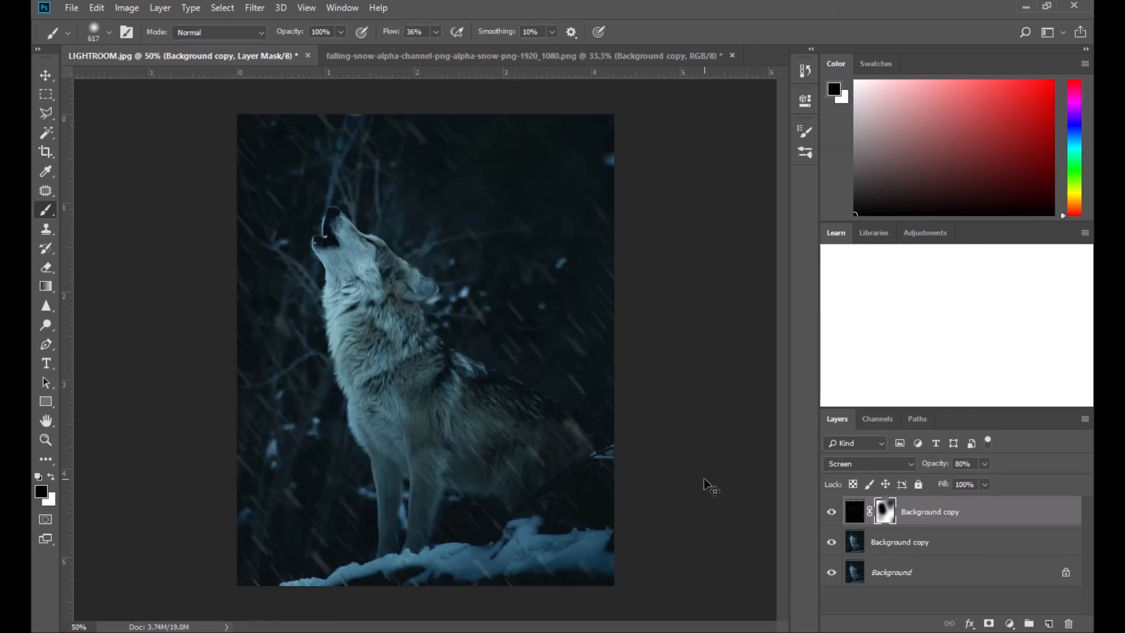
pyautogui.hotkey('ctrl', '0')
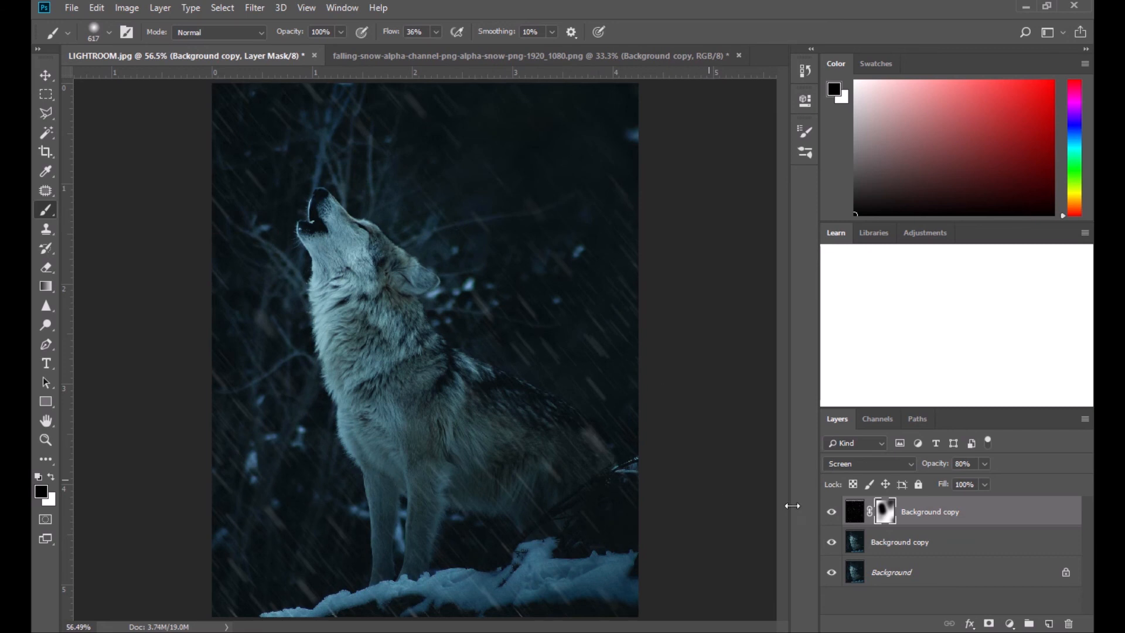
pyautogui.keyDown('alt'); pyautogui.click(831, 577); pyautogui.keyUp('alt')
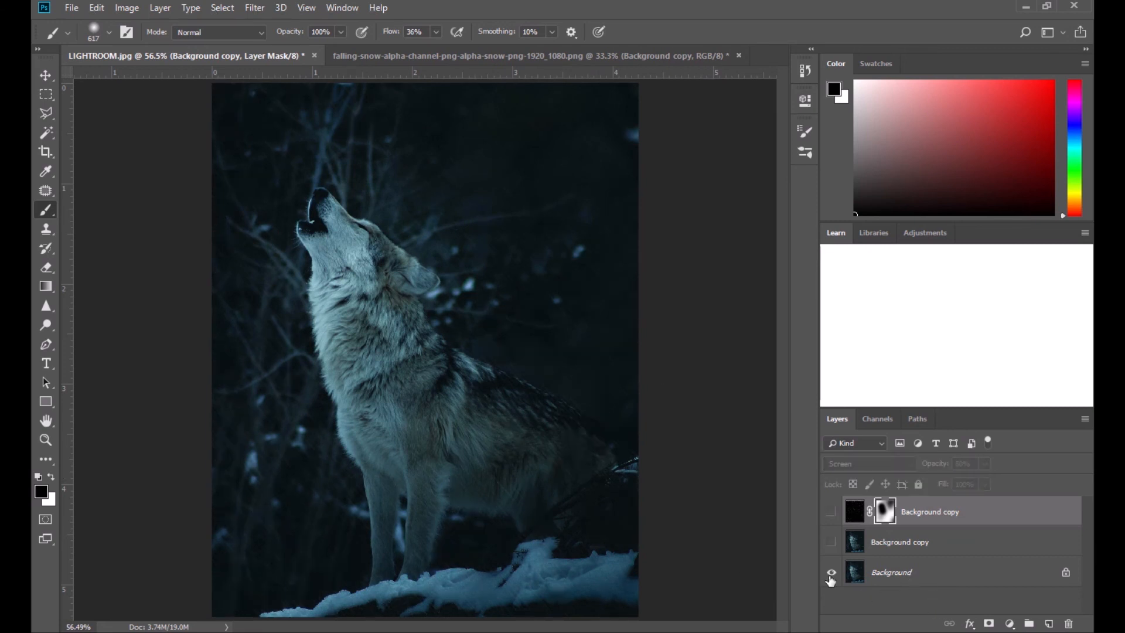
pyautogui.keyDown('alt'); pyautogui.click(831, 577); pyautogui.keyUp('alt')
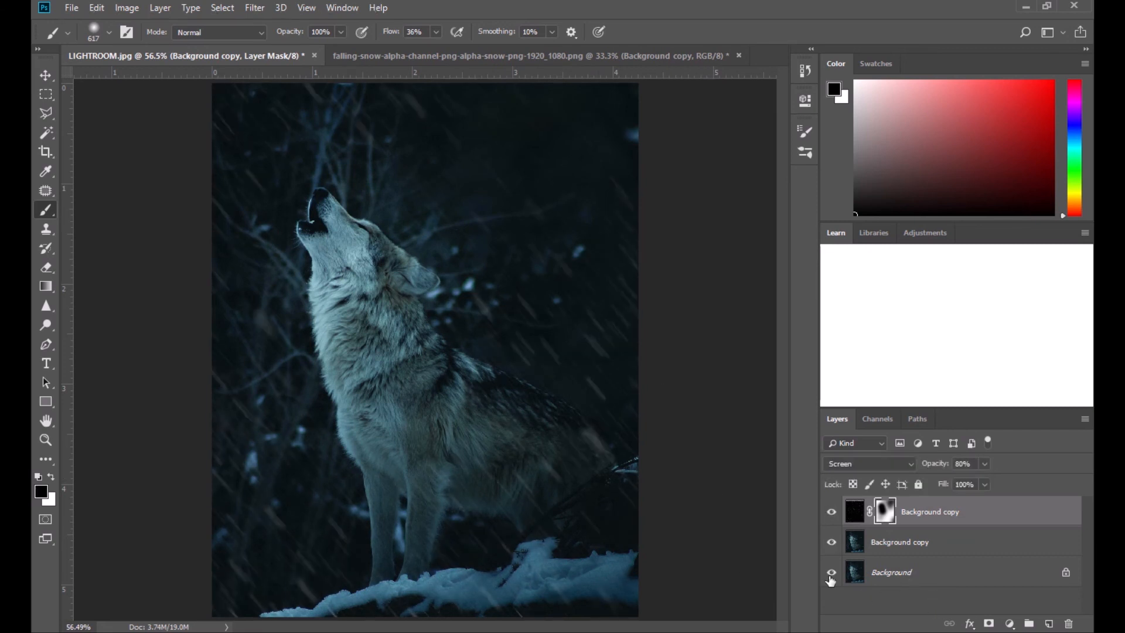
pyautogui.keyDown('alt'); pyautogui.click(830, 577); pyautogui.keyUp('alt')
pyautogui.keyDown('alt'); pyautogui.click(831, 577); pyautogui.keyUp('alt')
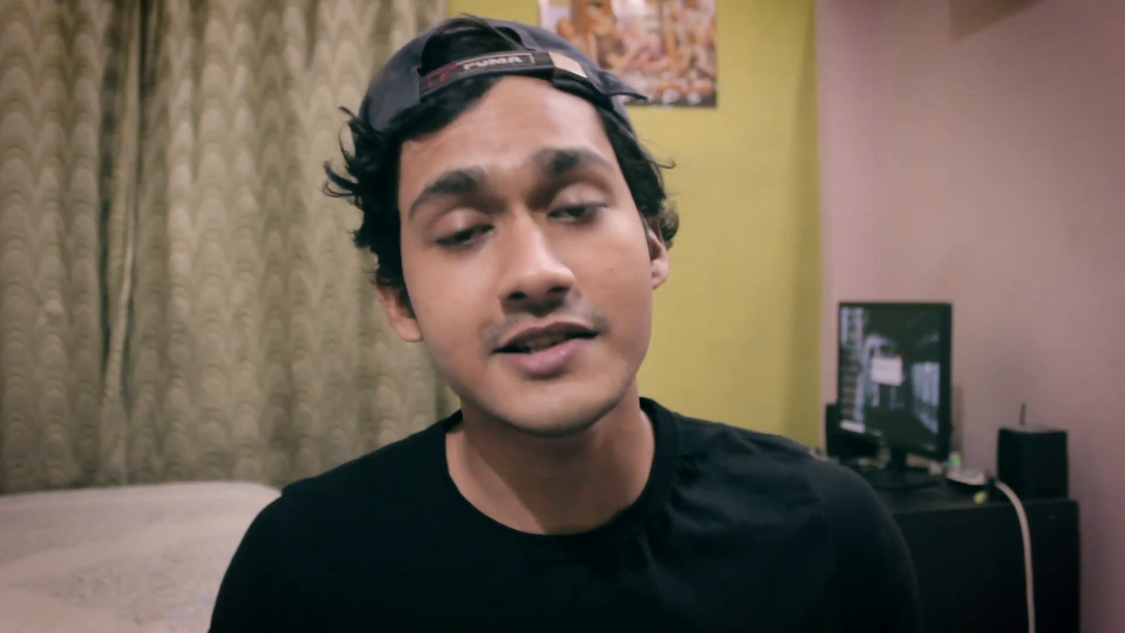